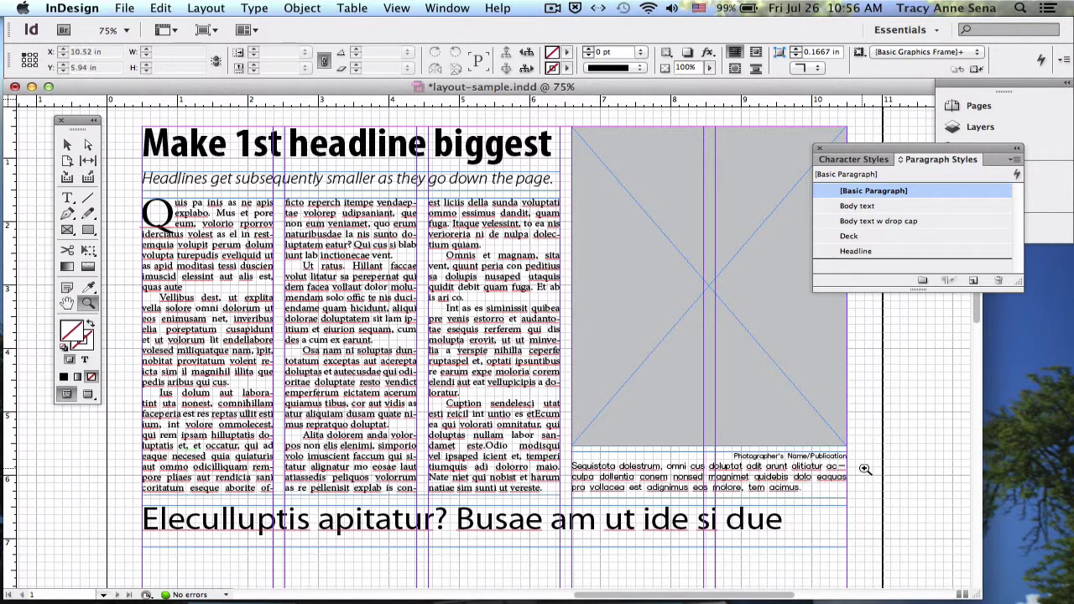
# - Switch between Normal and Preview screen modes with W, finishing in Preview with guides and frame edges hidden
pyautogui.press('w')
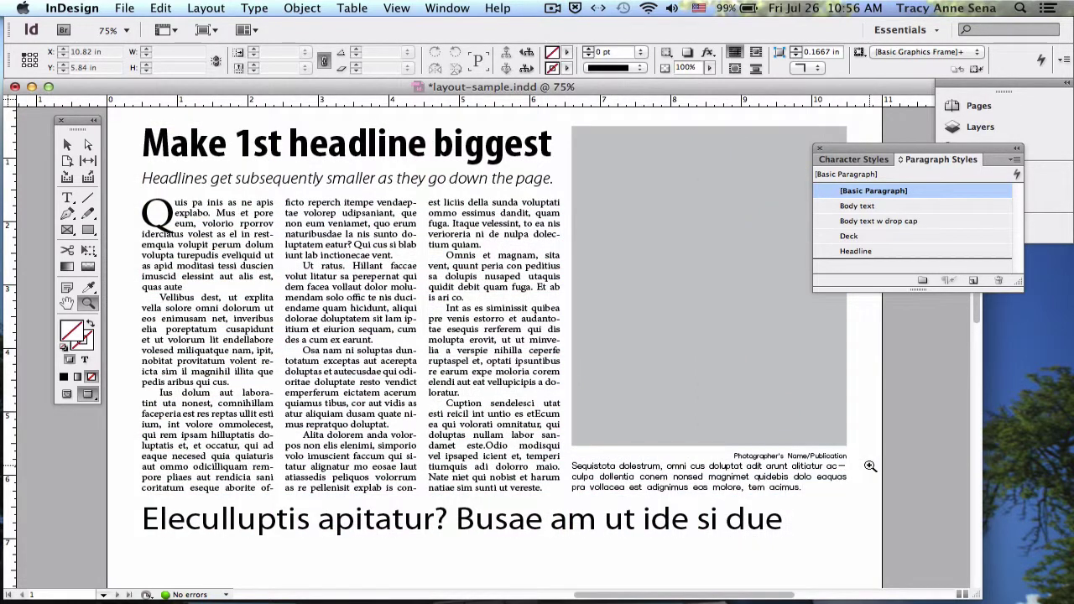
pyautogui.press('w')
pyautogui.press('w')
pyautogui.press('w')
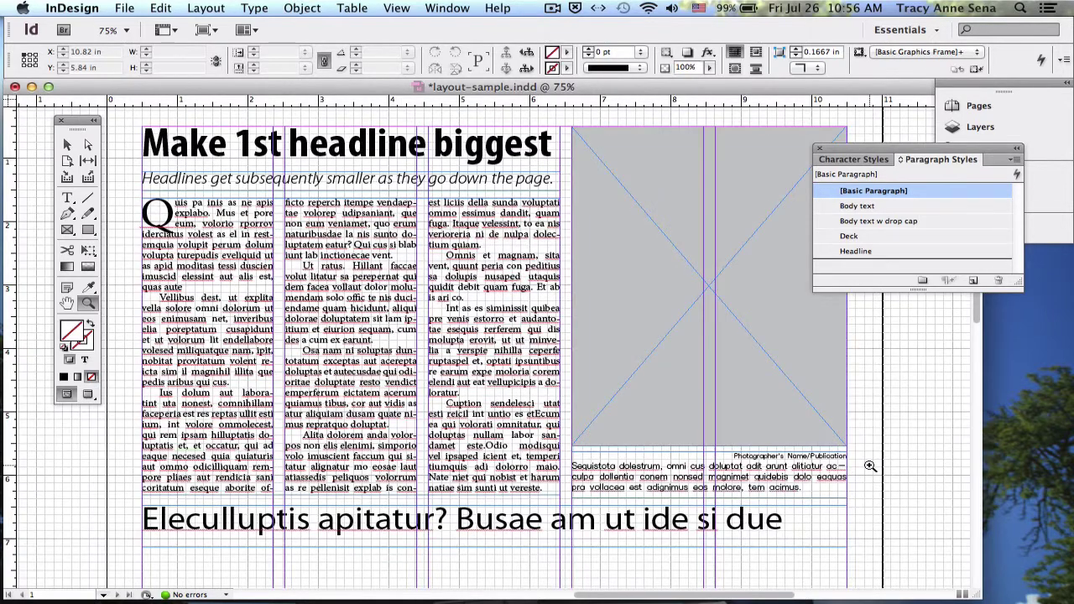
pyautogui.press('w')
pyautogui.press('w')
pyautogui.press('w')
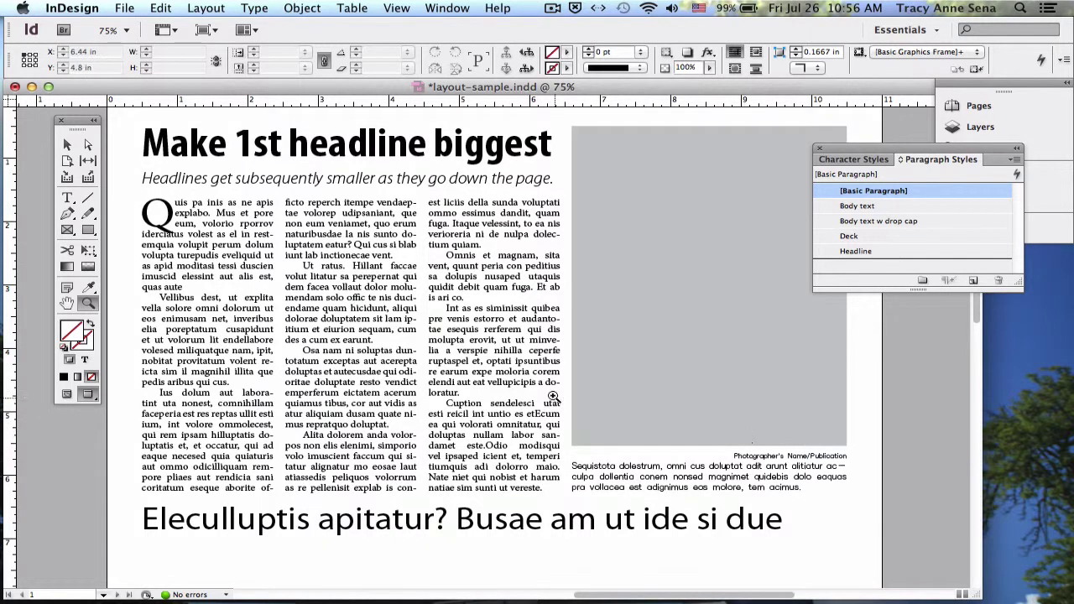
# - Zoom in on the caption area and select the Photographer's Name/Publication credit line with the Type tool
pyautogui.moveTo(539, 391); pyautogui.dragTo(914, 545)
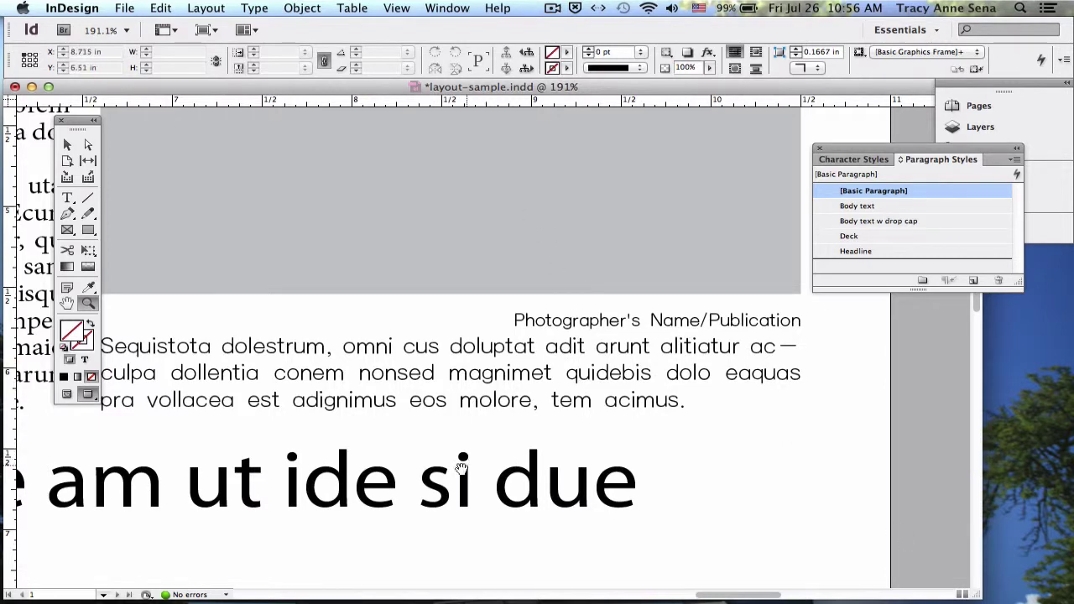
pyautogui.hscroll(-5, 453, 487)
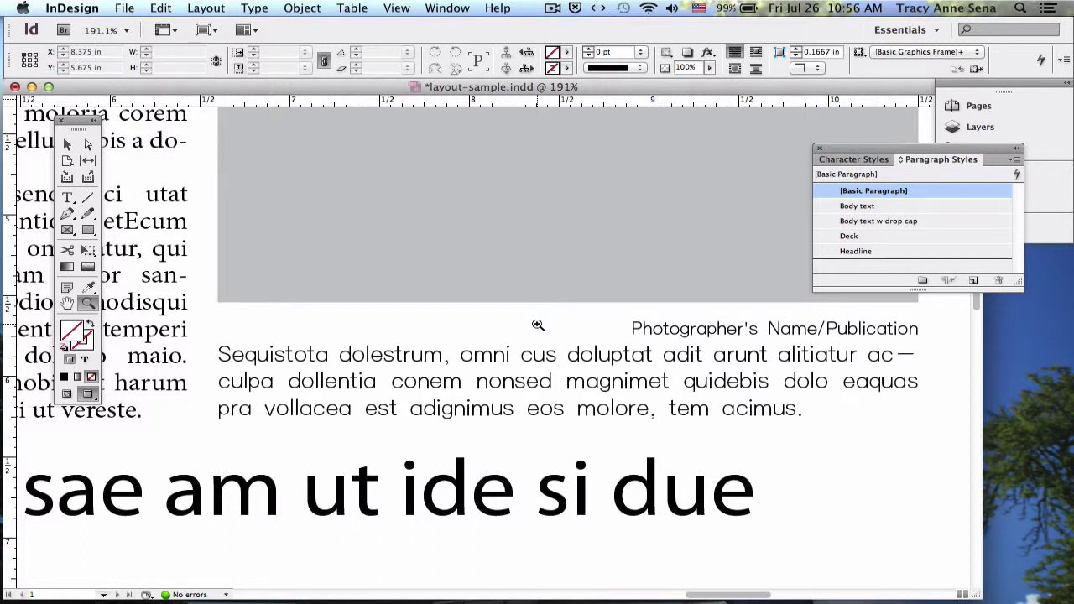
pyautogui.press('t')
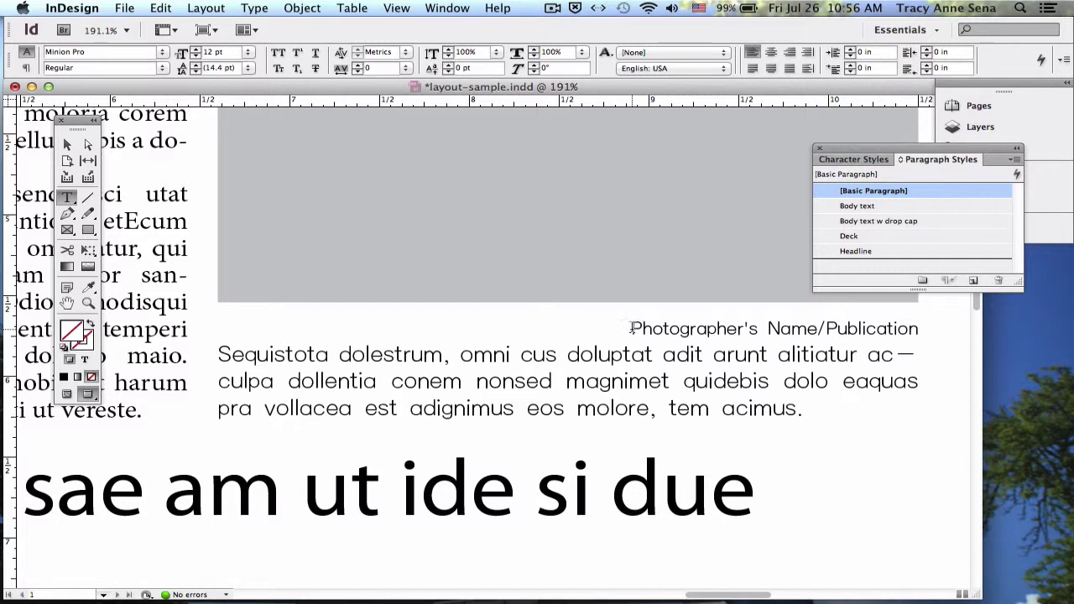
pyautogui.moveTo(632, 328); pyautogui.dragTo(917, 336)
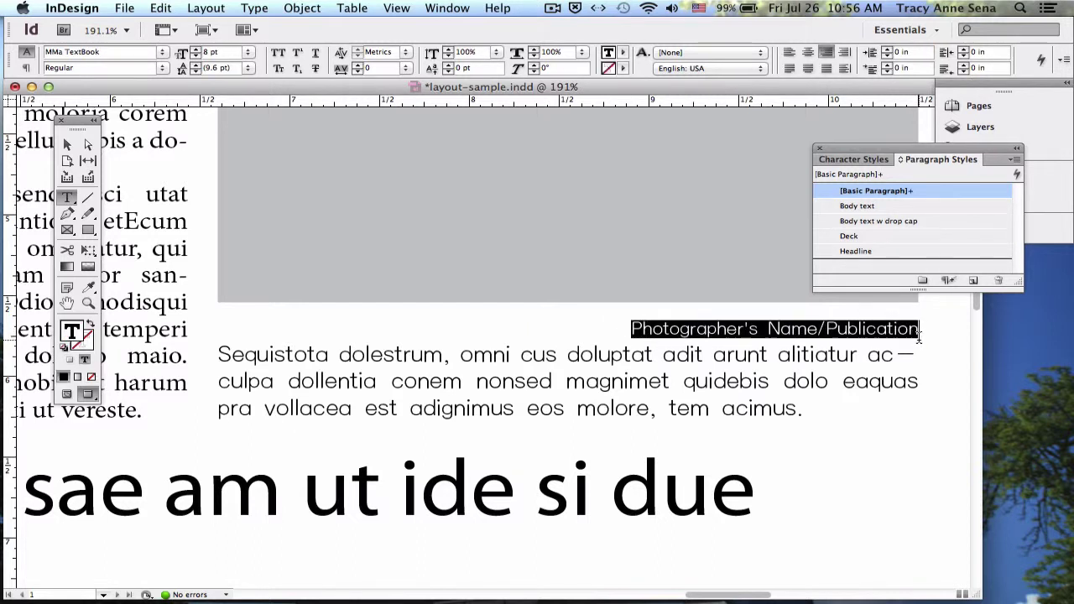
# - Start a new paragraph style from the credit line and name it Photo credit
pyautogui.click(1016, 160)
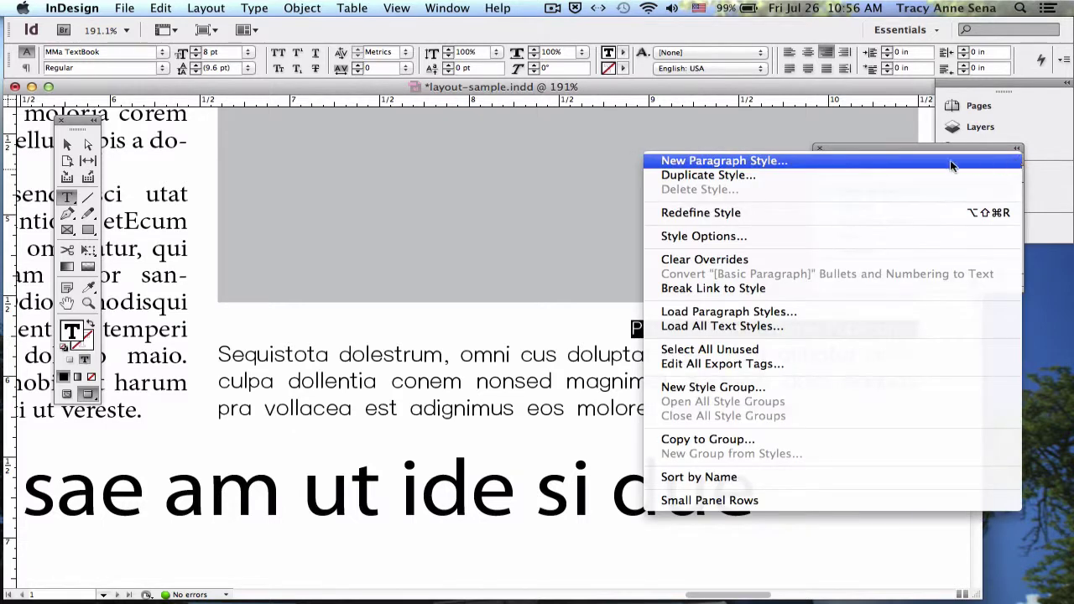
pyautogui.click(892, 163)
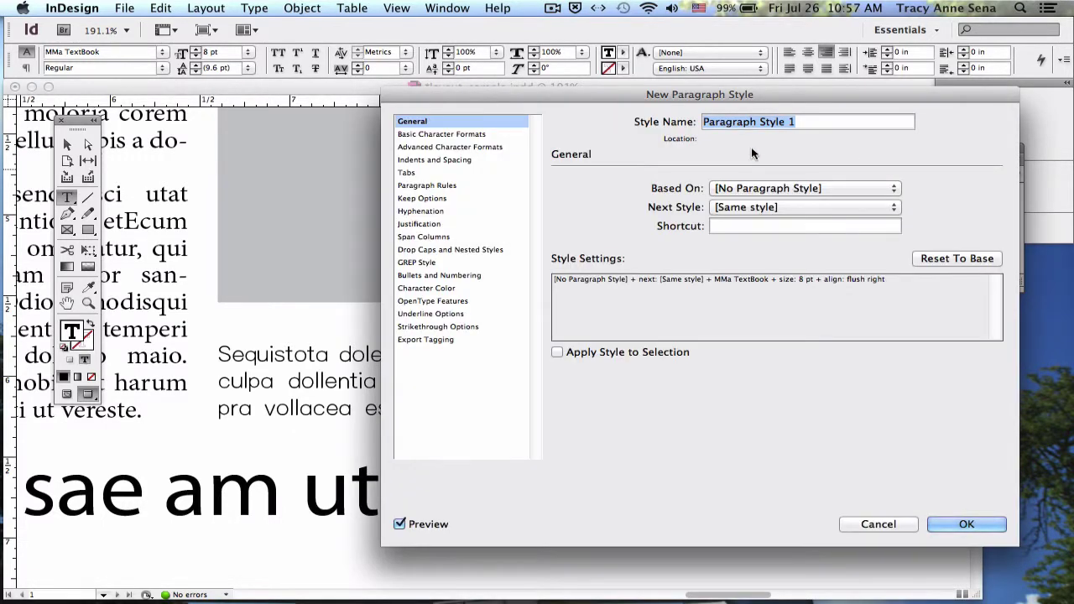
pyautogui.write('ah')
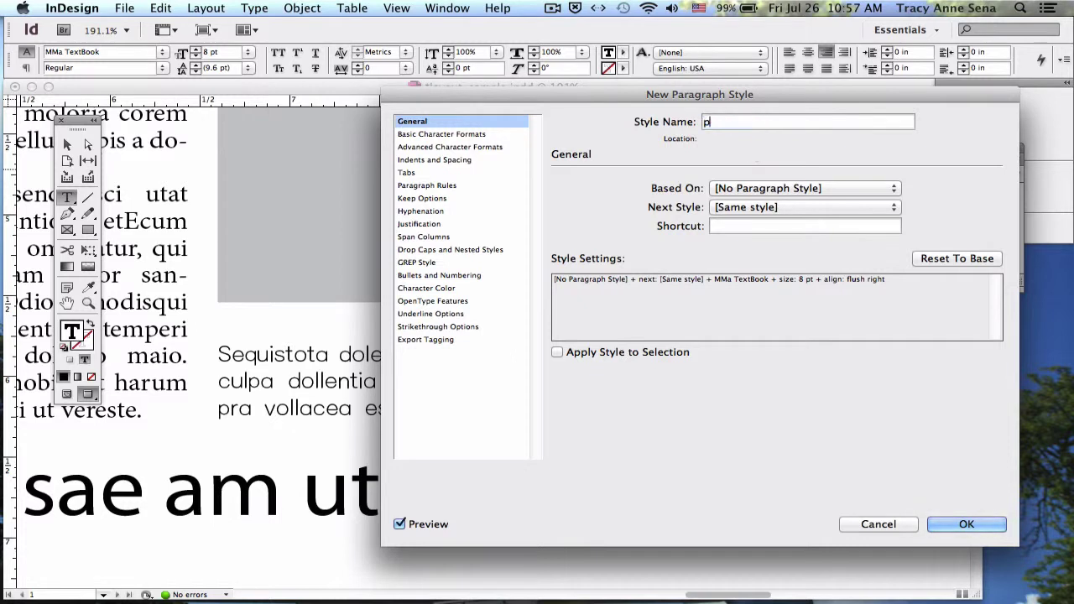
pyautogui.press('BackSpace')
pyautogui.press('BackSpace')
pyautogui.write('Photo cre')
# - Set the Photo credit style's font size to 7 pt and create the style
pyautogui.click(426, 136)
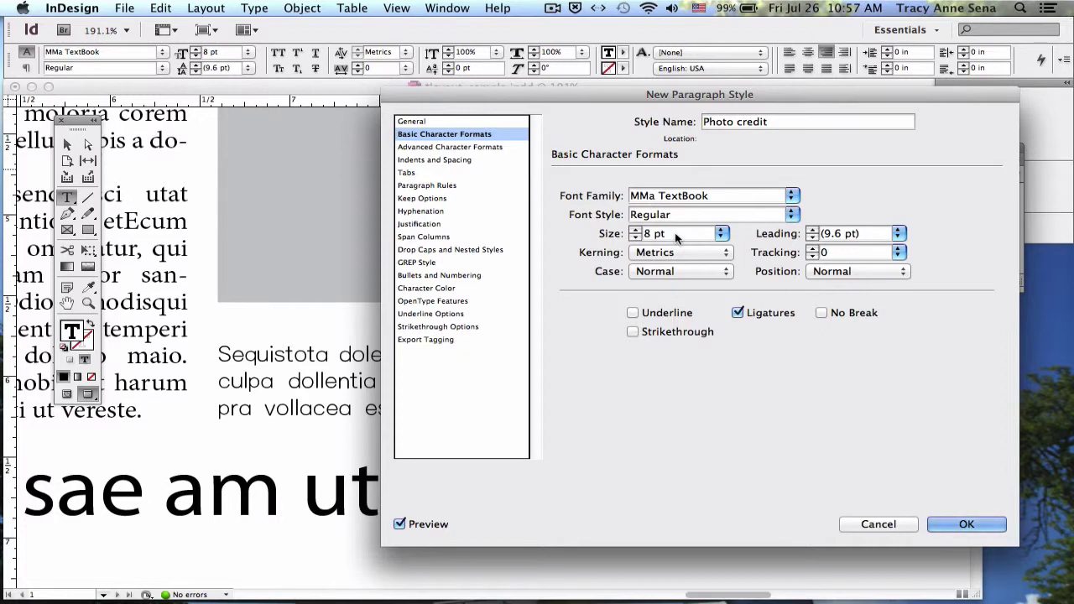
pyautogui.click(720, 234)
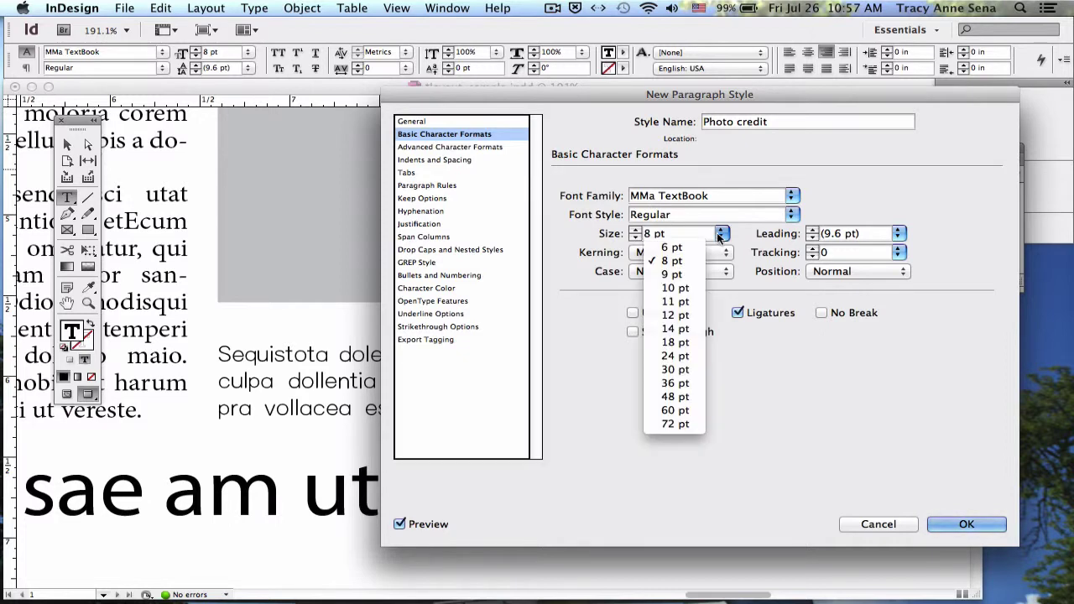
pyautogui.click(717, 234)
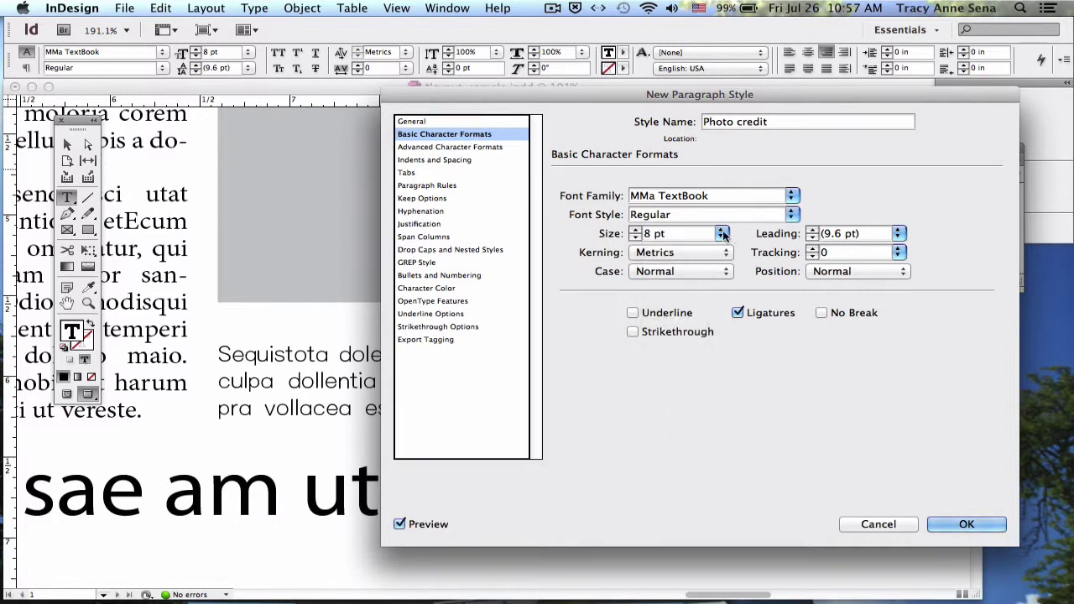
pyautogui.click(721, 233)
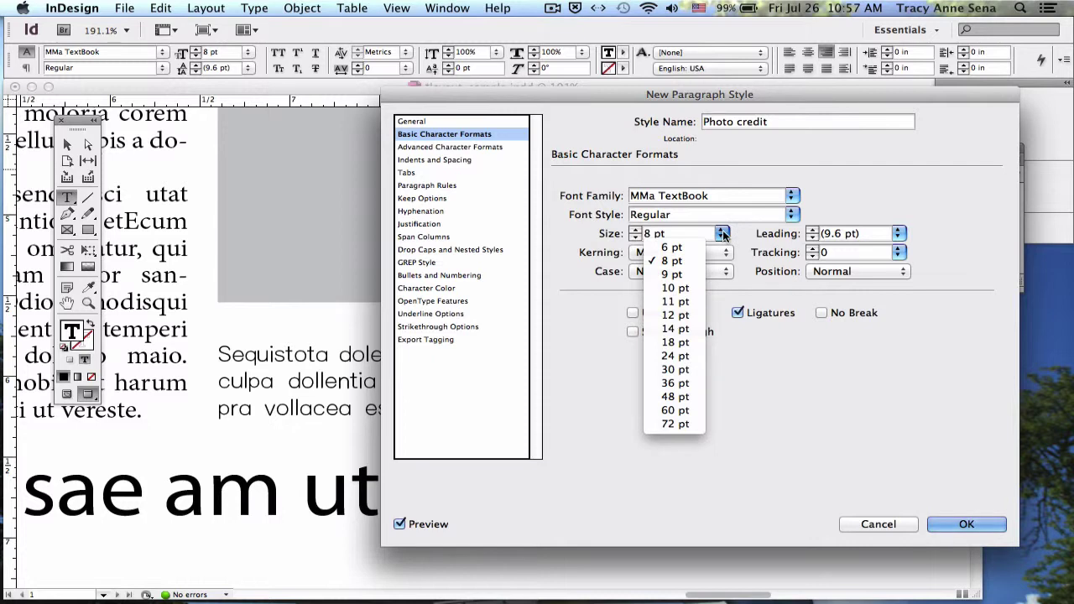
pyautogui.click(669, 233)
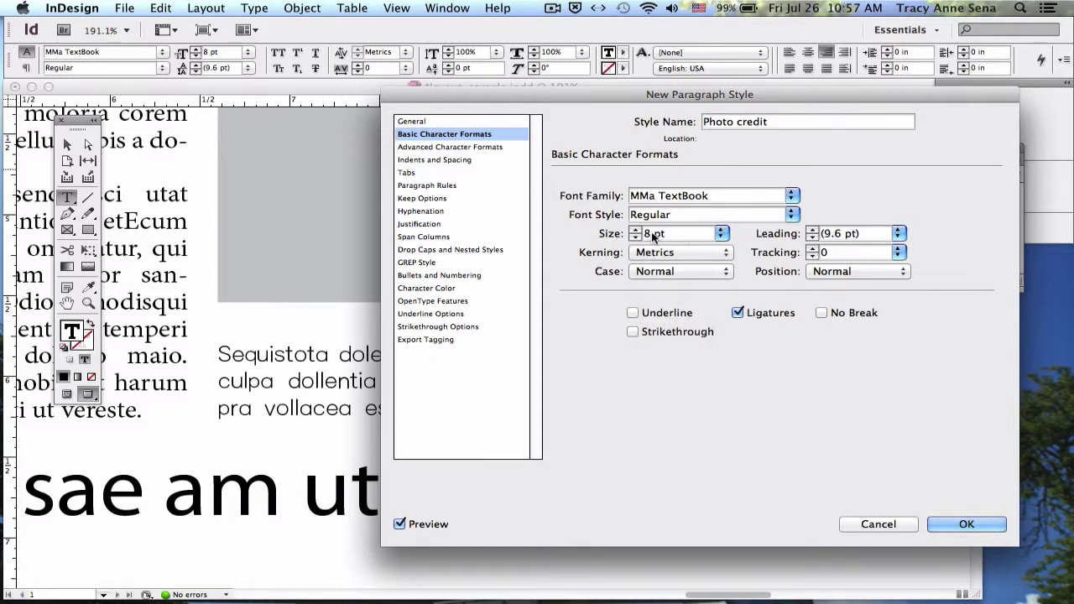
pyautogui.doubleClick(650, 234)
pyautogui.write('7')
pyautogui.click(635, 238)
pyautogui.click(636, 229)
pyautogui.click(957, 521)
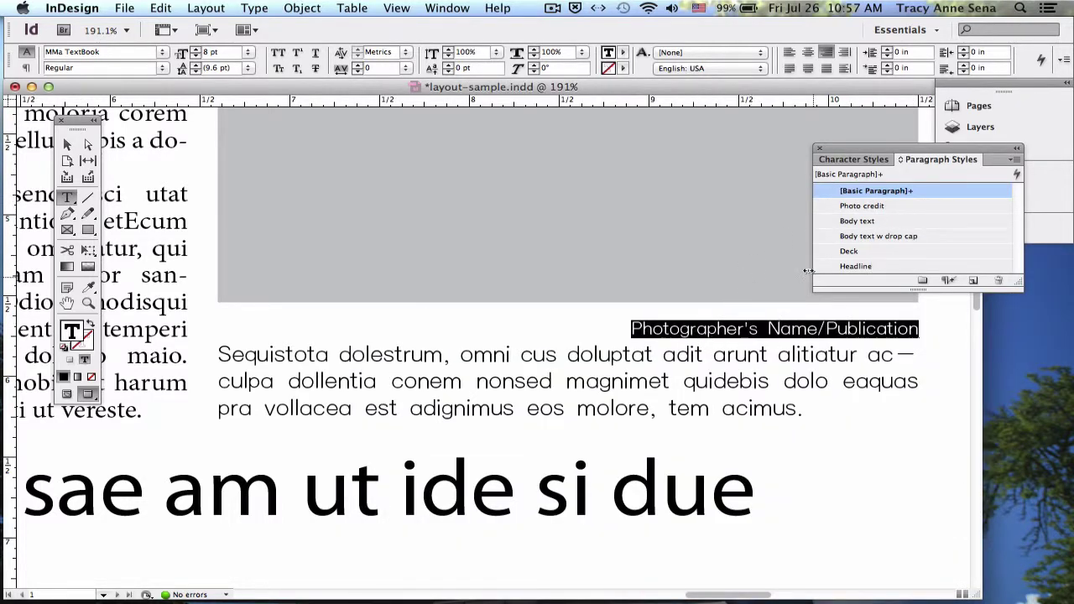
# - Apply Photo credit to the credit line, then select the caption paragraph
pyautogui.click(847, 207)
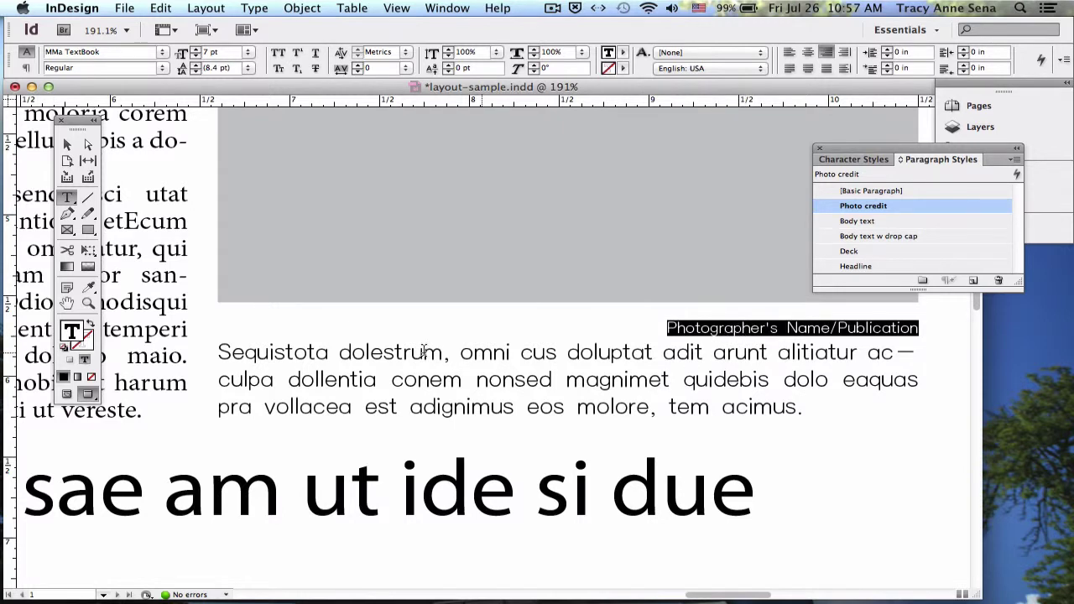
pyautogui.moveTo(218, 352); pyautogui.dragTo(808, 403)
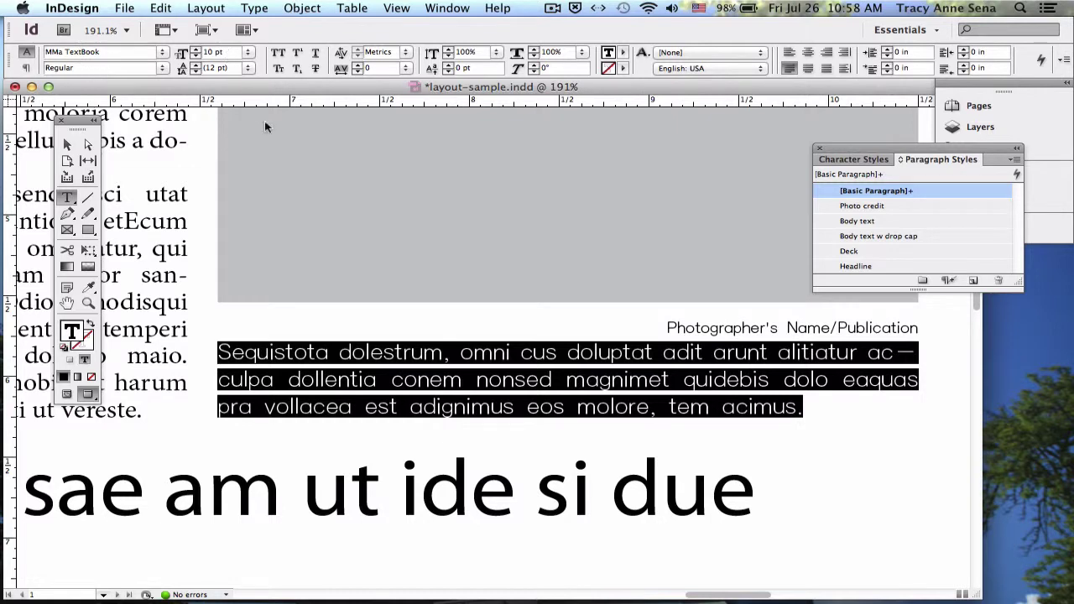
# - Create a Caption/Cutline style from the caption, keeping its 10 pt and left-justified formatting
pyautogui.click(1016, 163)
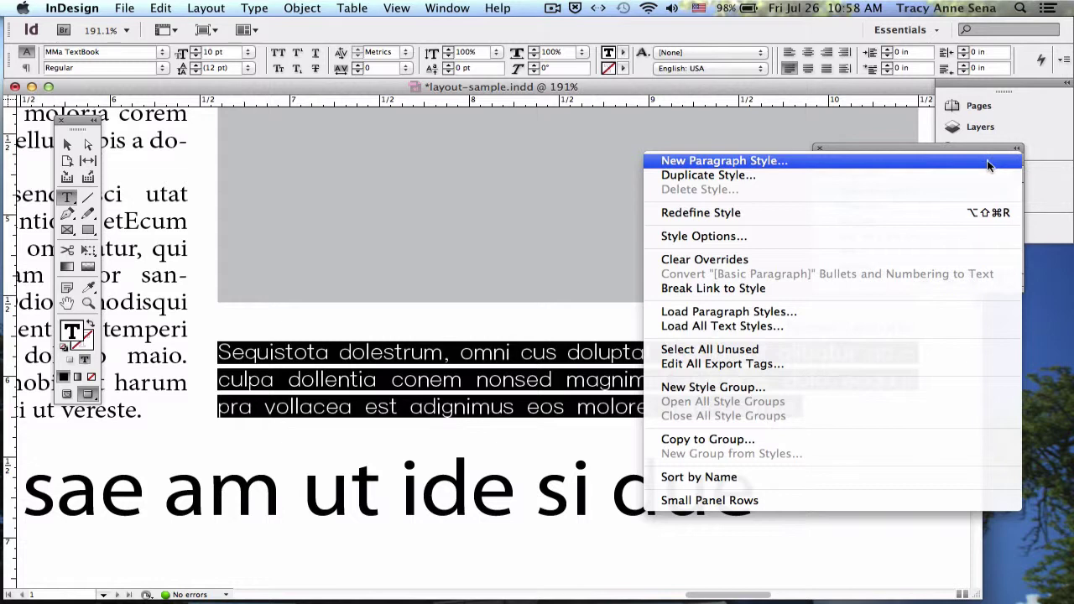
pyautogui.click(989, 166)
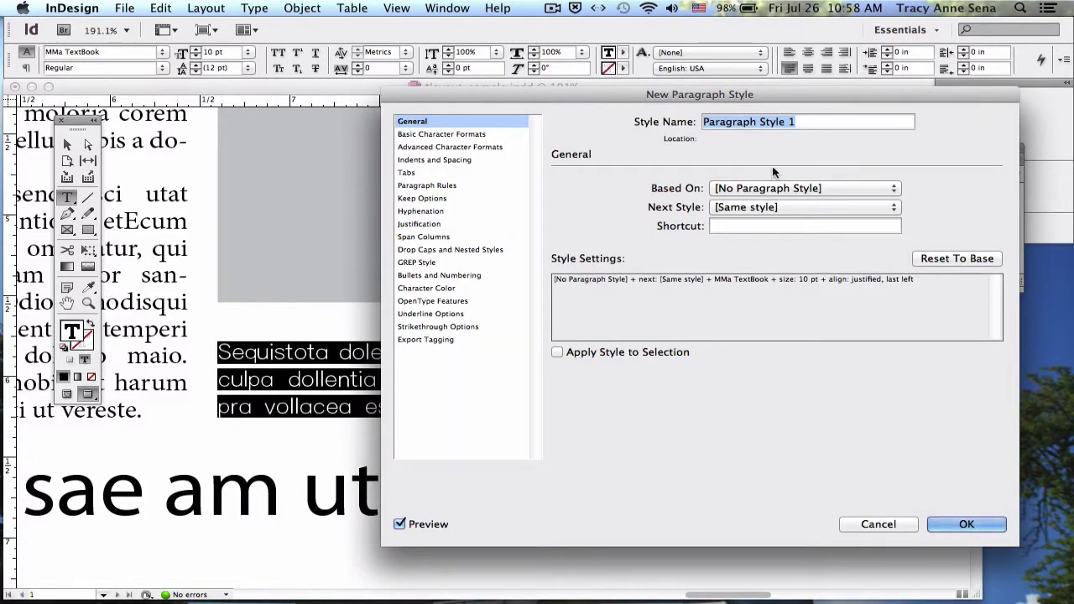
pyautogui.write('Captio')
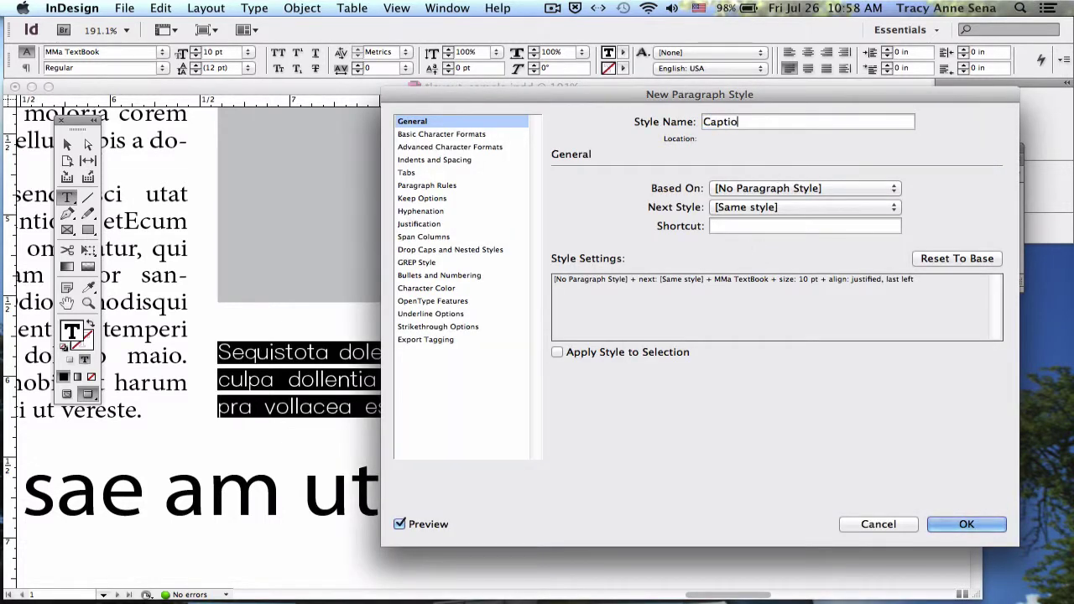
pyautogui.write('n/Cutline')
pyautogui.click(417, 135)
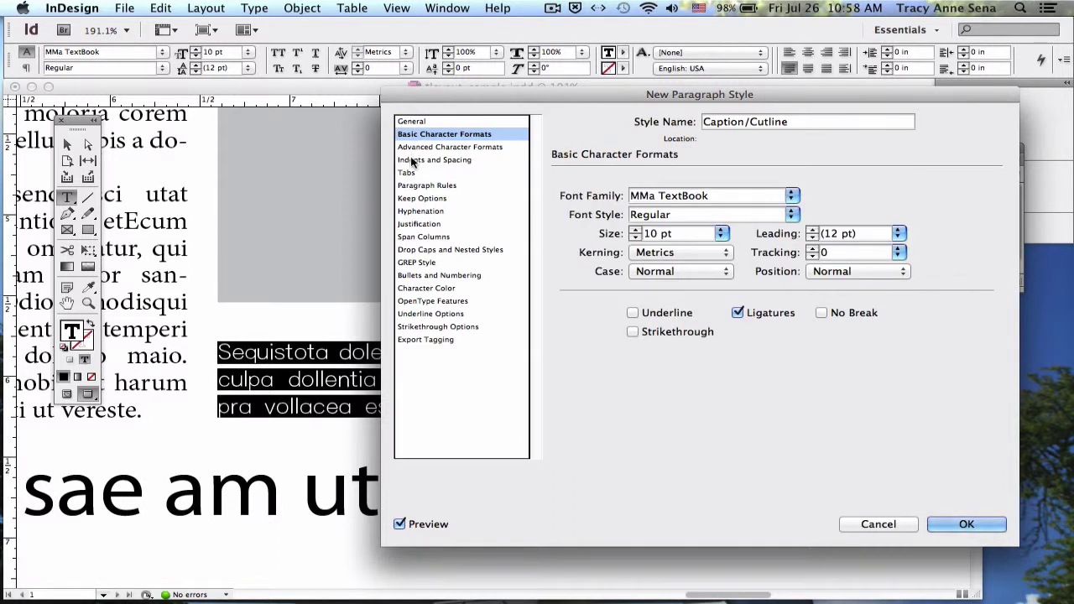
pyautogui.click(412, 160)
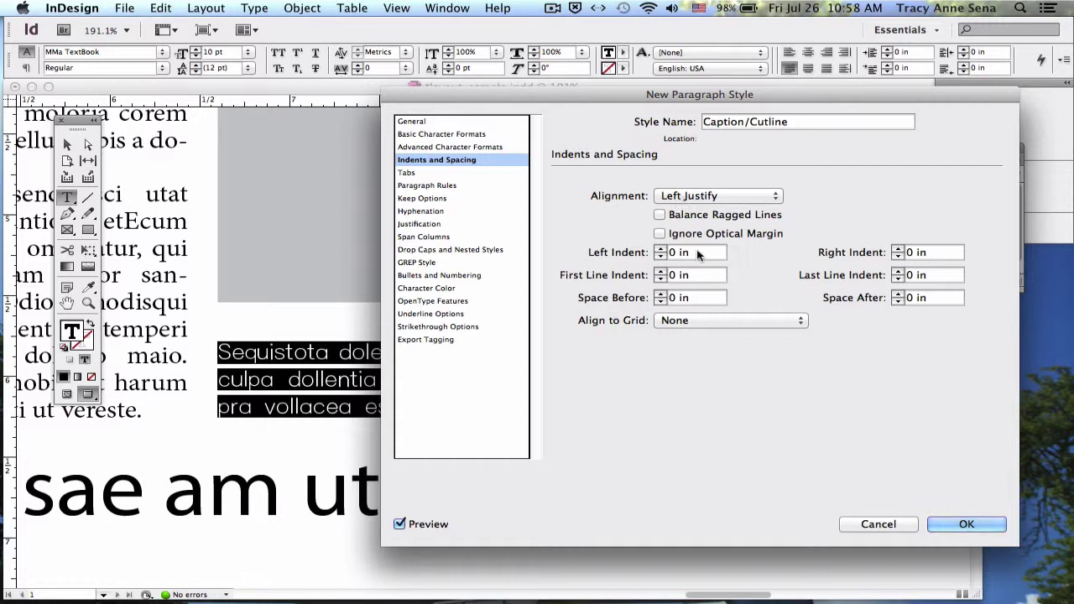
pyautogui.click(963, 522)
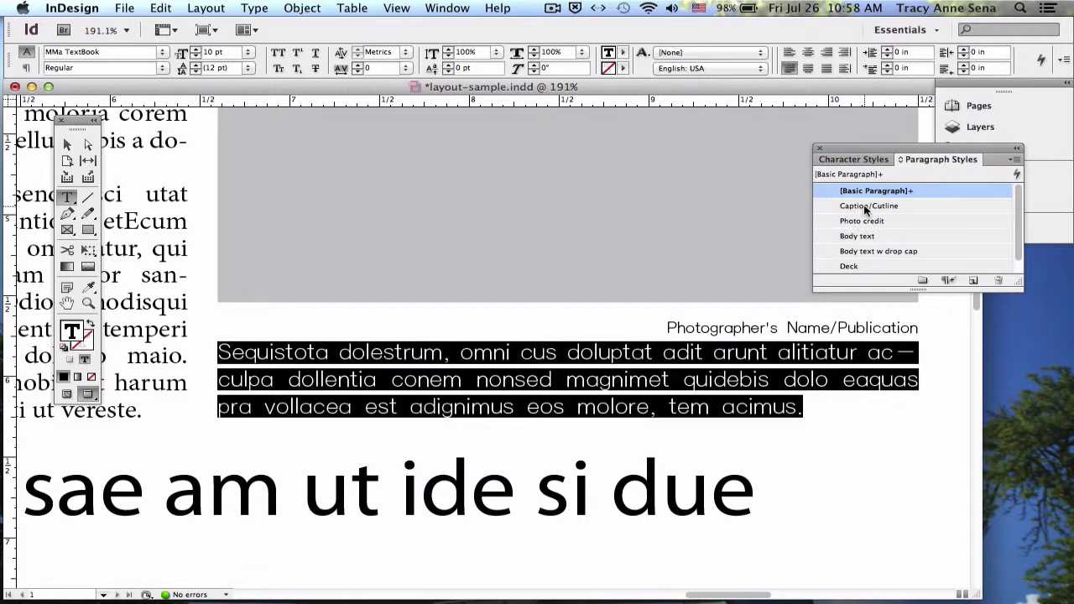
# - Apply Caption/Cutline to the caption and reorder the style list, moving Photo credit last
pyautogui.click(864, 208)
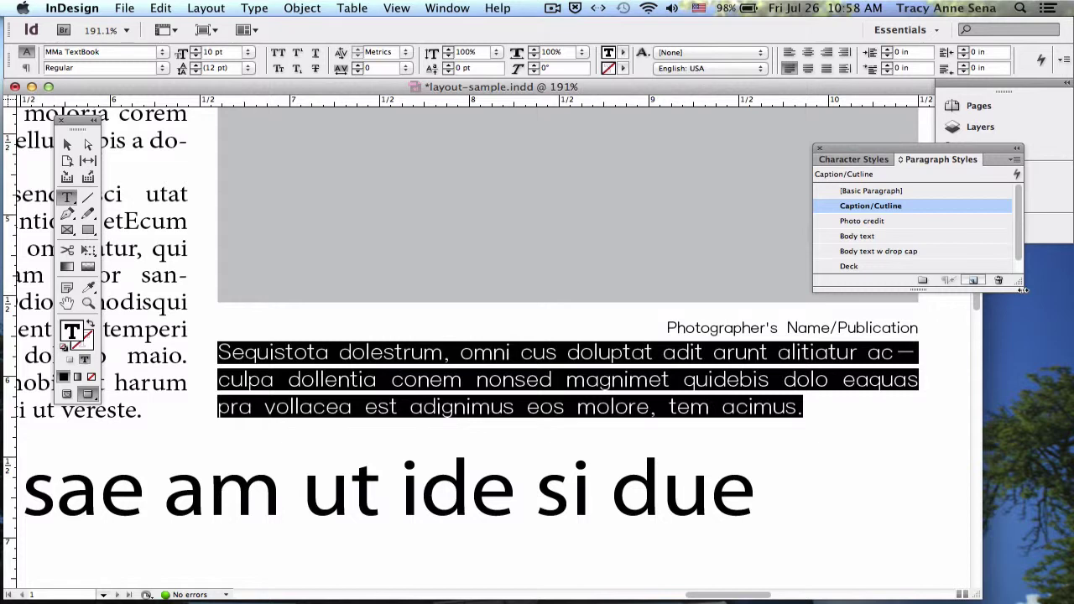
pyautogui.moveTo(1024, 294); pyautogui.dragTo(1029, 383)
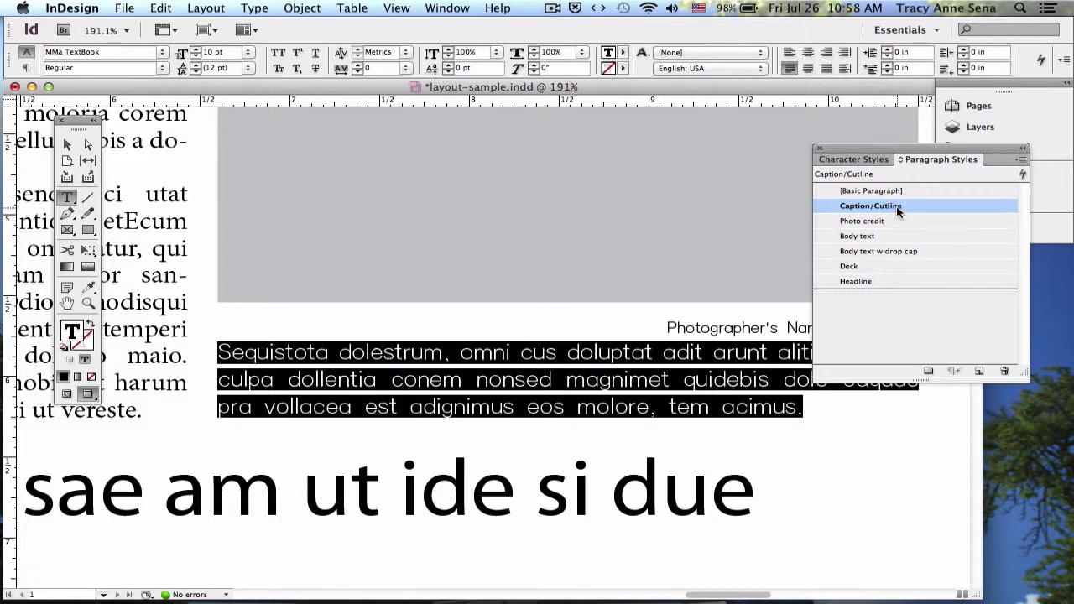
pyautogui.moveTo(896, 210); pyautogui.dragTo(882, 267)
pyautogui.moveTo(892, 207); pyautogui.dragTo(881, 290)
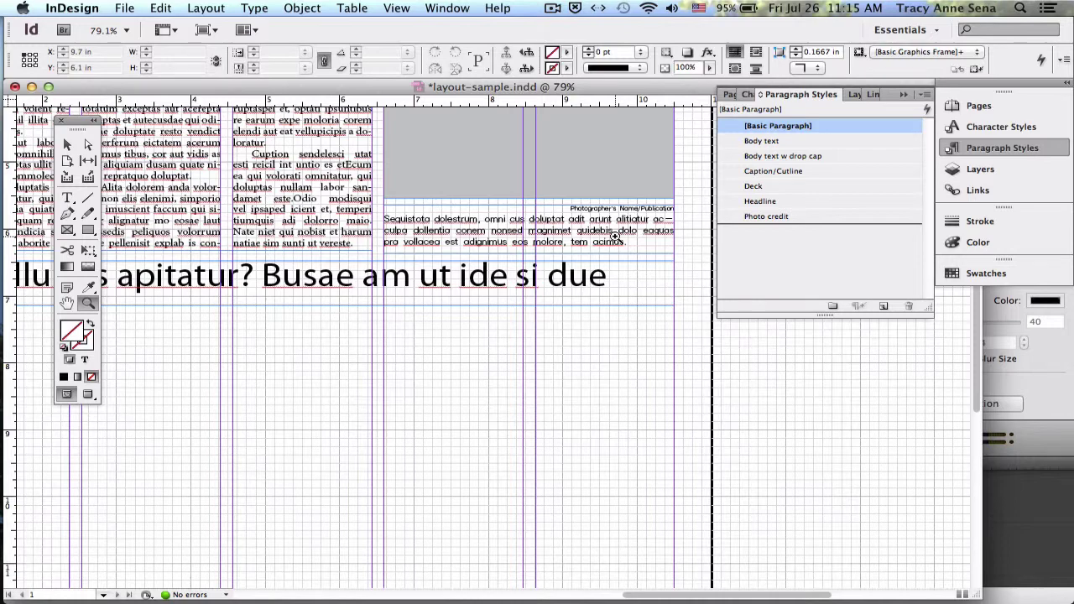
# - Draw a rectangle frame below the headline and fill it with 43% Black
pyautogui.moveTo(473, 448); pyautogui.dragTo(511, 324)
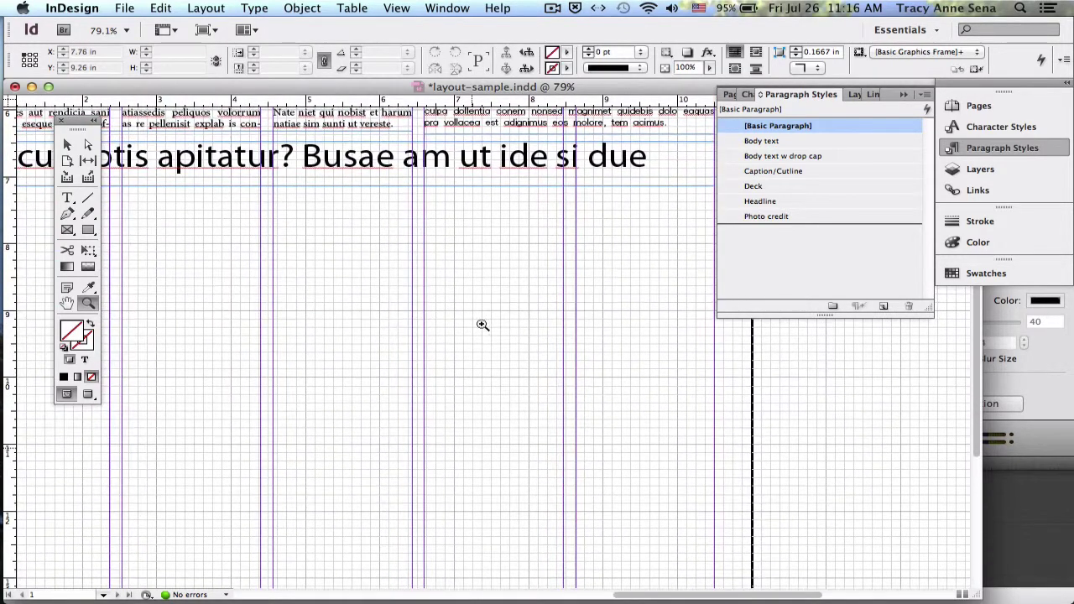
pyautogui.click(68, 230)
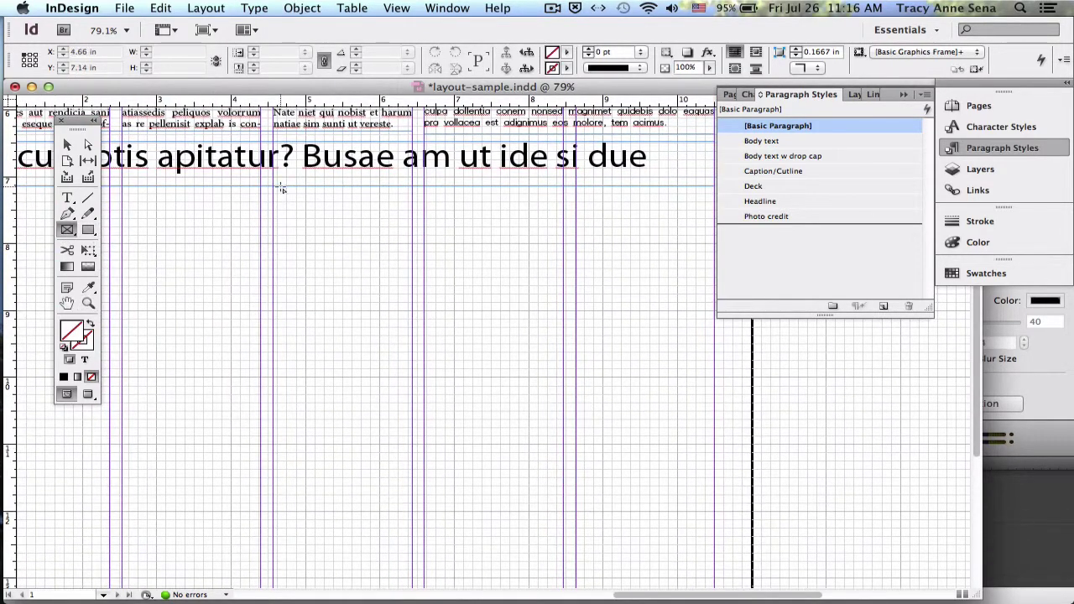
pyautogui.moveTo(273, 188); pyautogui.dragTo(714, 409)
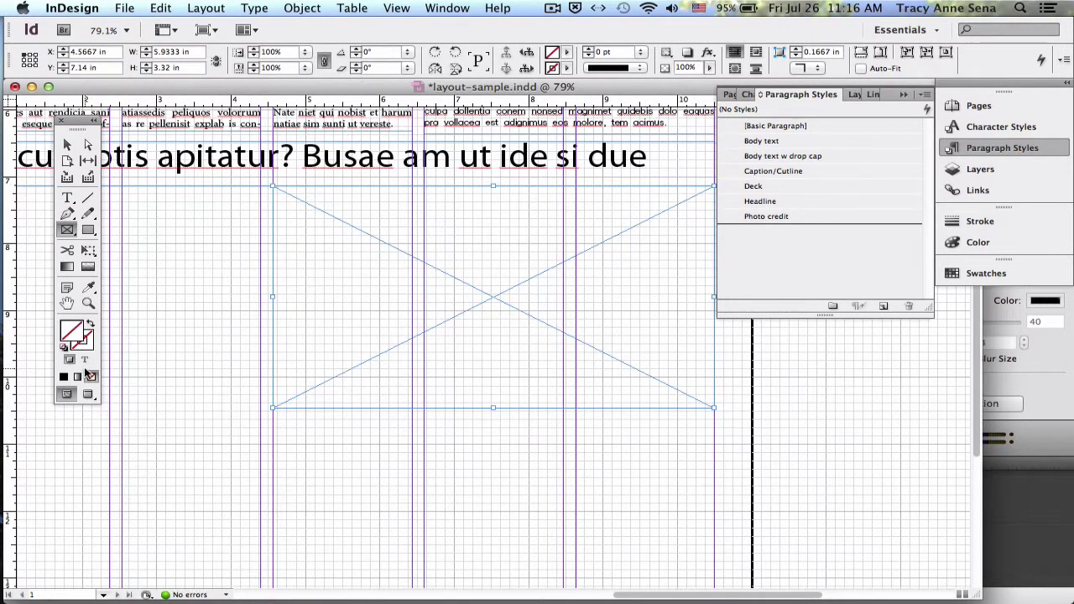
pyautogui.click(63, 377)
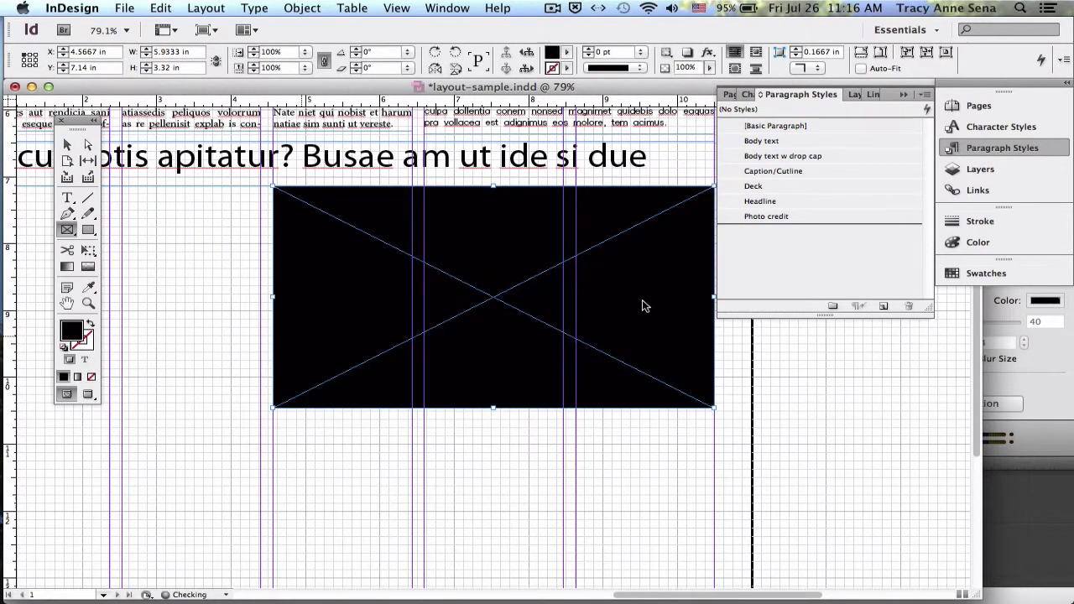
pyautogui.click(980, 243)
pyautogui.click(843, 290)
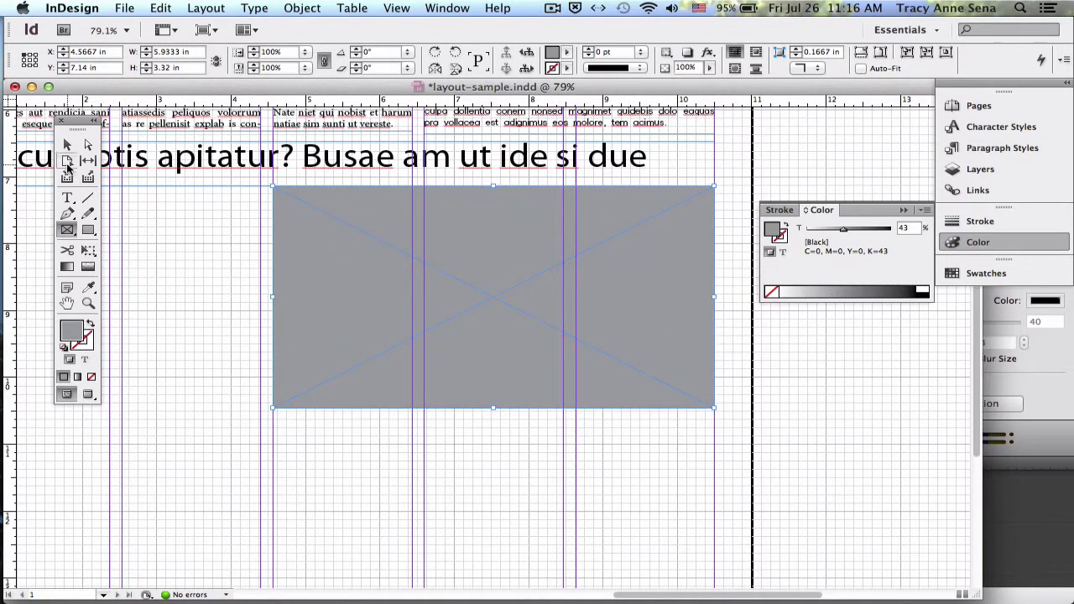
pyautogui.click(68, 198)
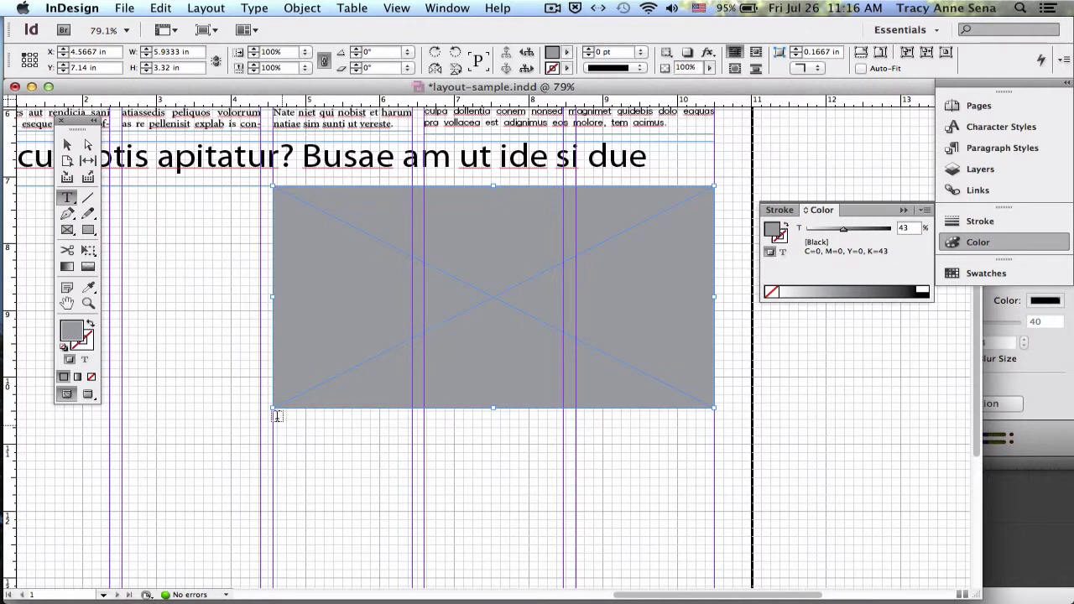
# - Draw a text frame below the grey photo frame and give it the Photo credit style
pyautogui.moveTo(277, 416); pyautogui.dragTo(713, 480)
pyautogui.click(1006, 149)
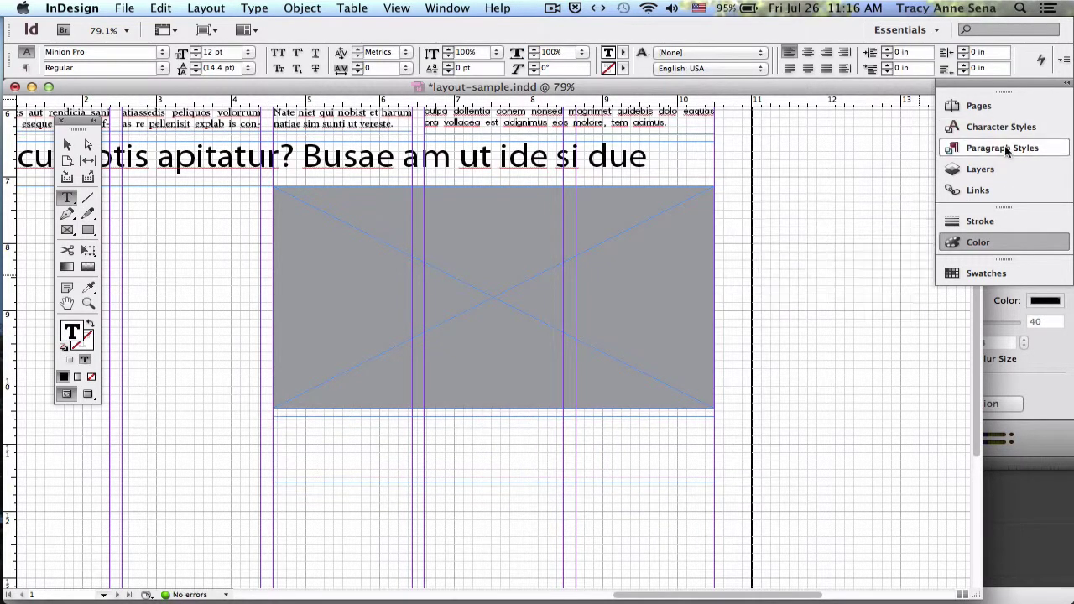
pyautogui.click(1006, 149)
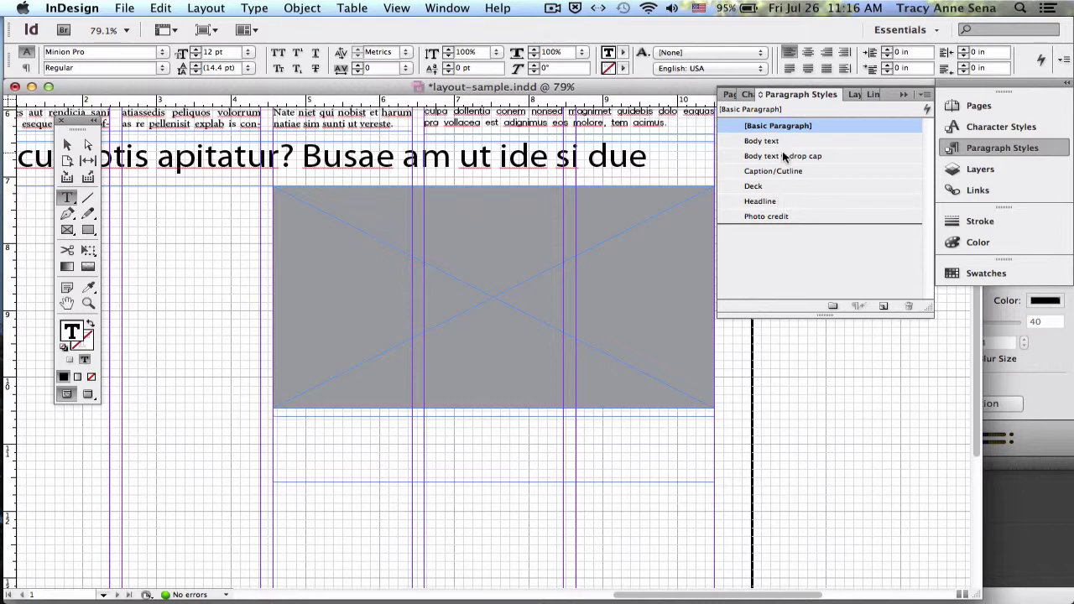
pyautogui.click(780, 217)
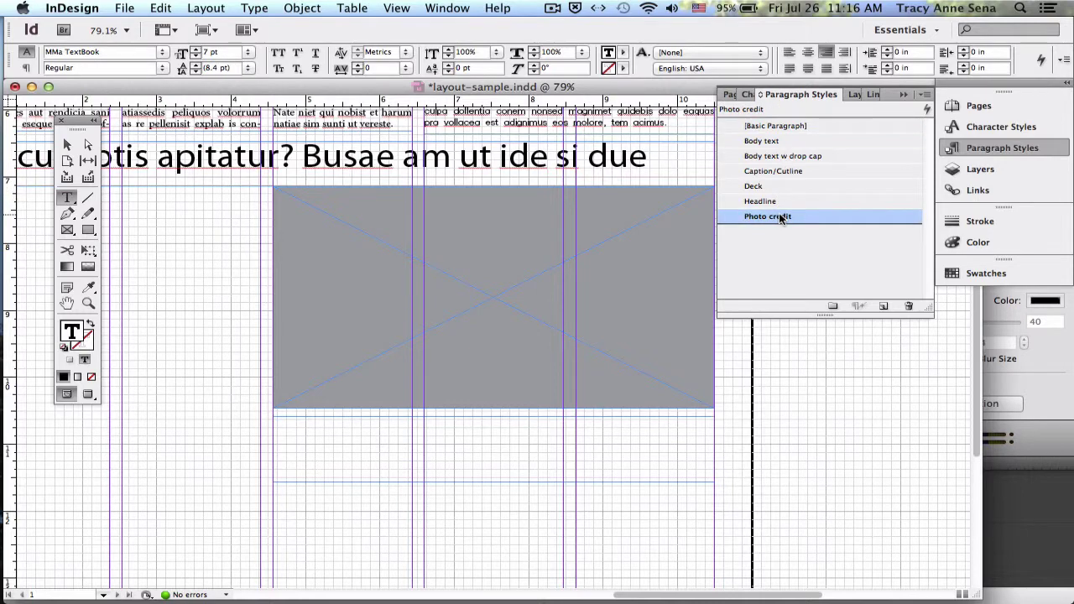
# - Zoom in under the photo and type the photographer's name and publication as the credit
pyautogui.press('super+equal')
pyautogui.press('super+equal')
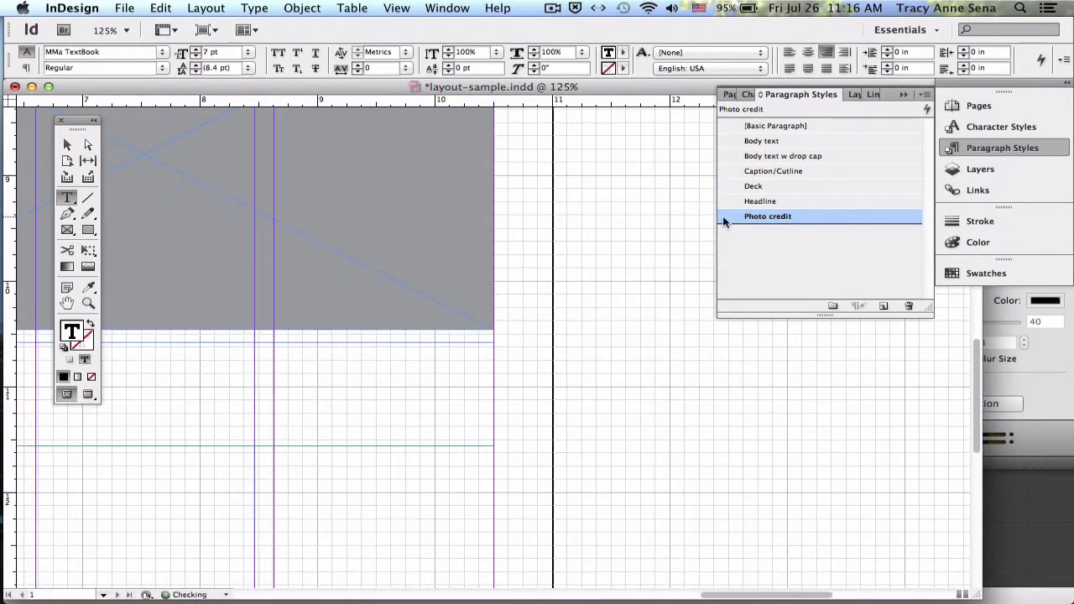
pyautogui.moveTo(621, 295)
pyautogui.mouseDown()
pyautogui.moveTo(394, 270)
pyautogui.moveTo(624, 300)
pyautogui.mouseUp()
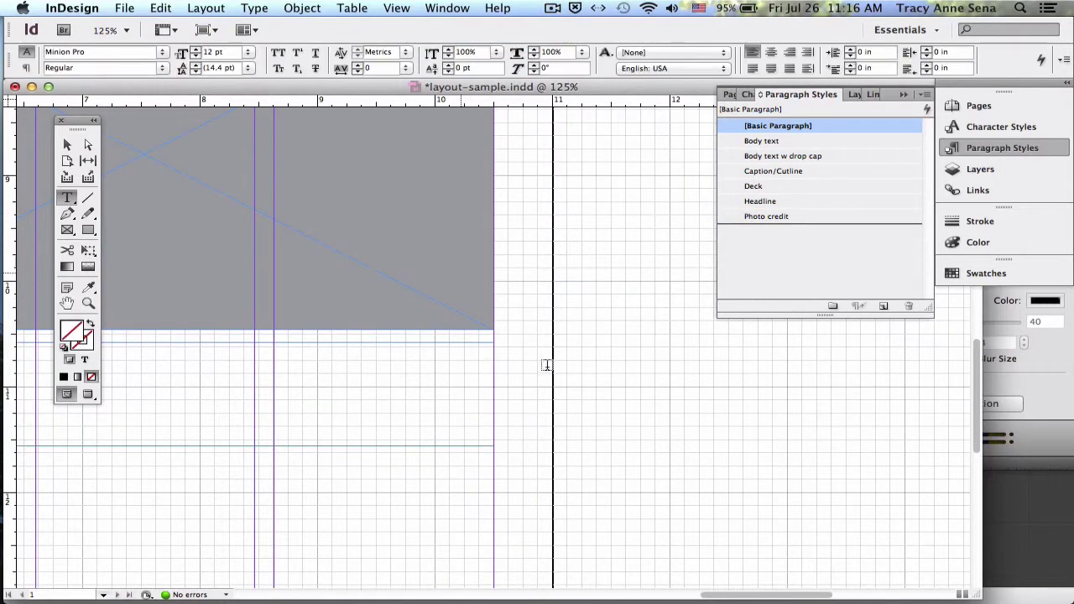
pyautogui.click(68, 145)
pyautogui.hscroll(-1, 279, 225)
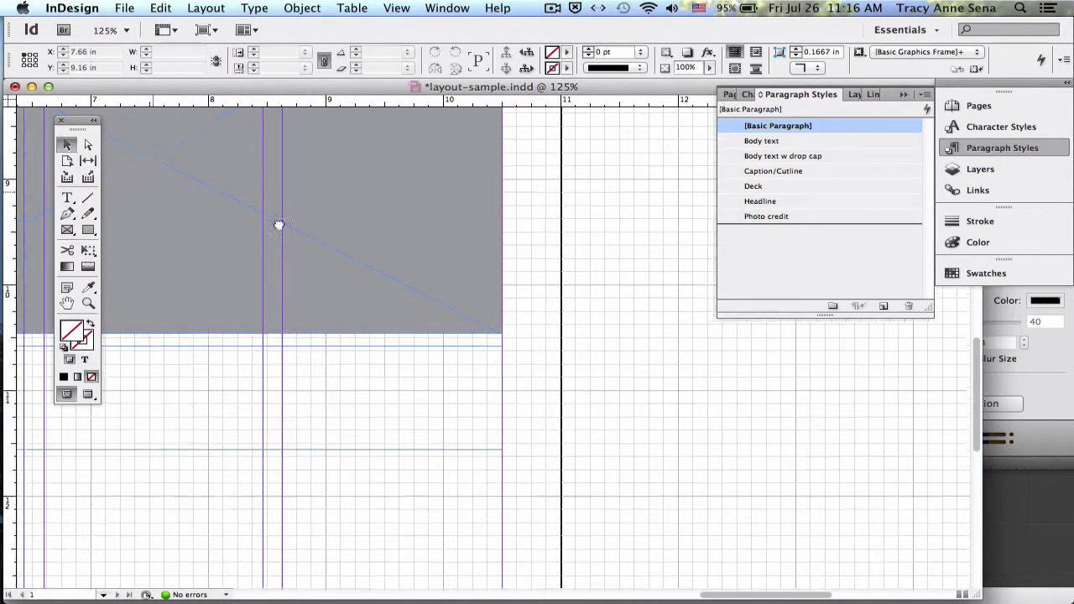
pyautogui.moveTo(279, 225); pyautogui.dragTo(526, 245)
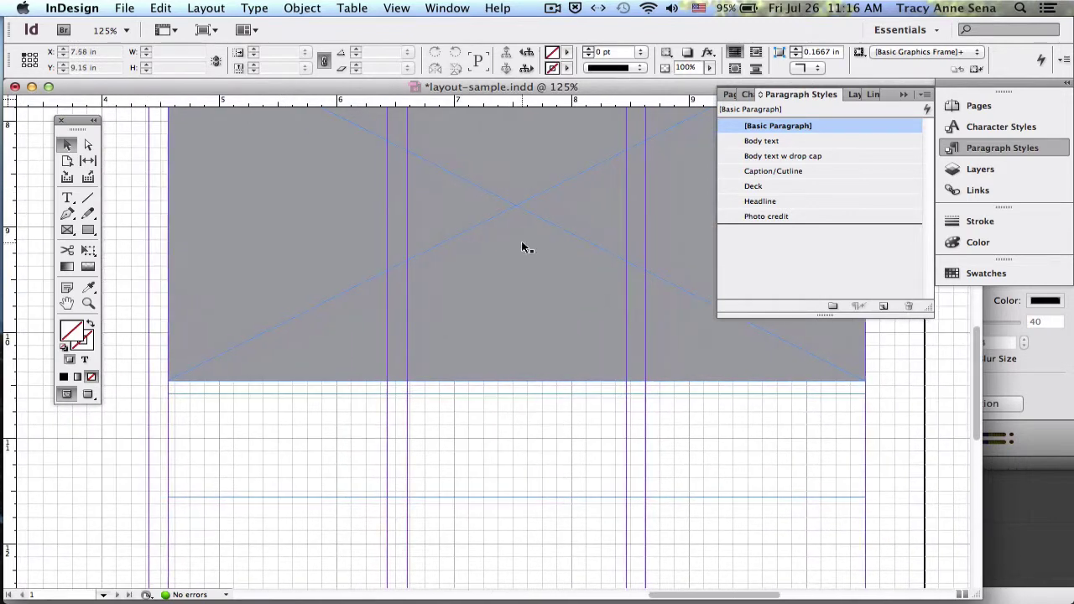
pyautogui.doubleClick(841, 406)
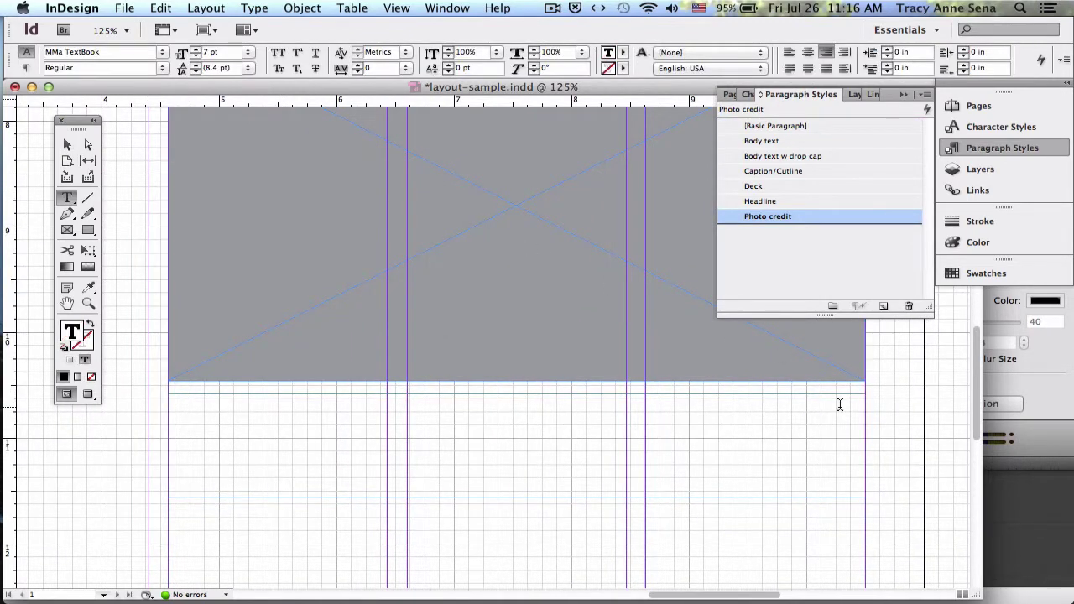
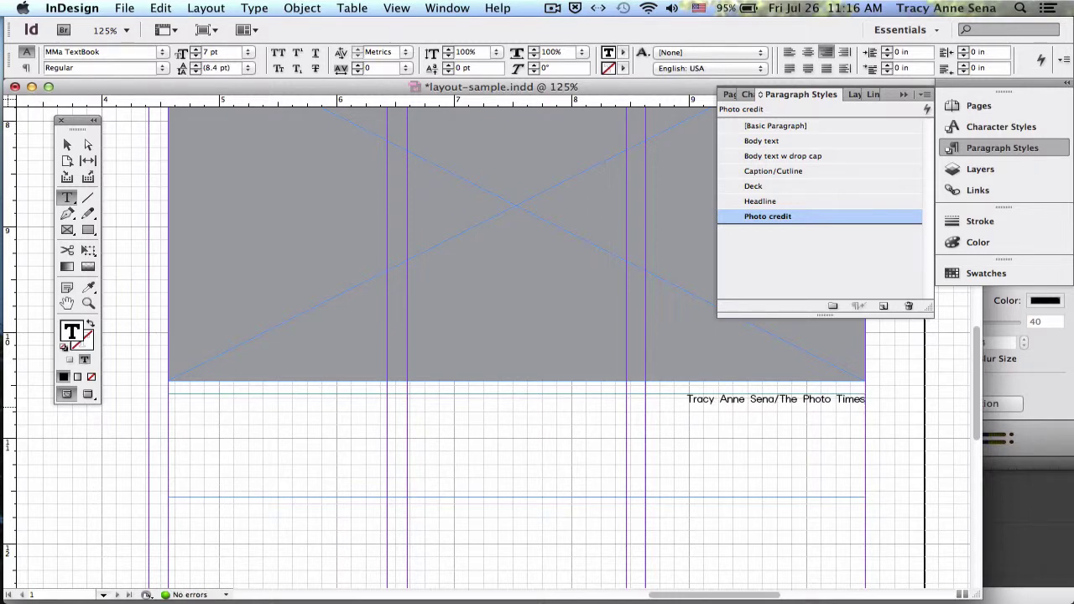
# - Add a Caption/Cutline paragraph starting 'Start typing' and fill it with placeholder text
pyautogui.press('Return')
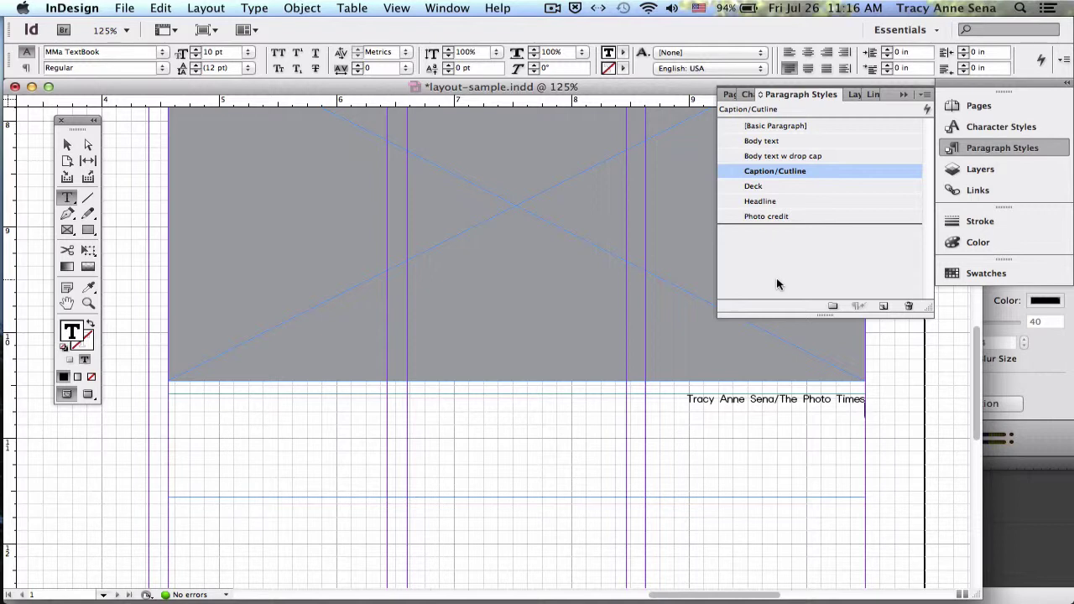
pyautogui.write('Start tyoin')
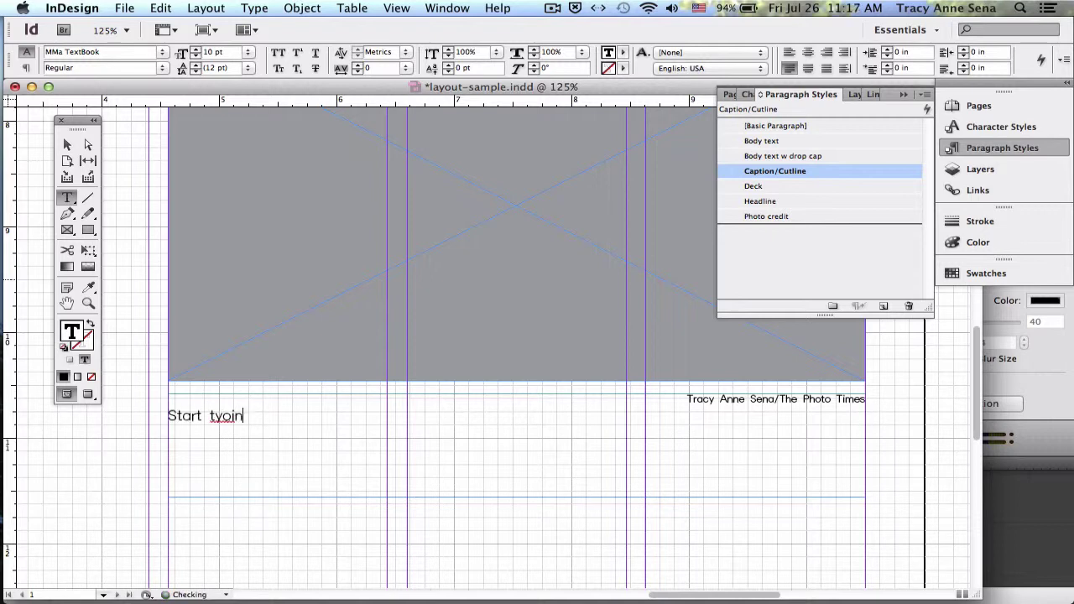
pyautogui.press('BackSpace')
pyautogui.press('BackSpace')
pyautogui.write('ping')
pyautogui.click(256, 7)
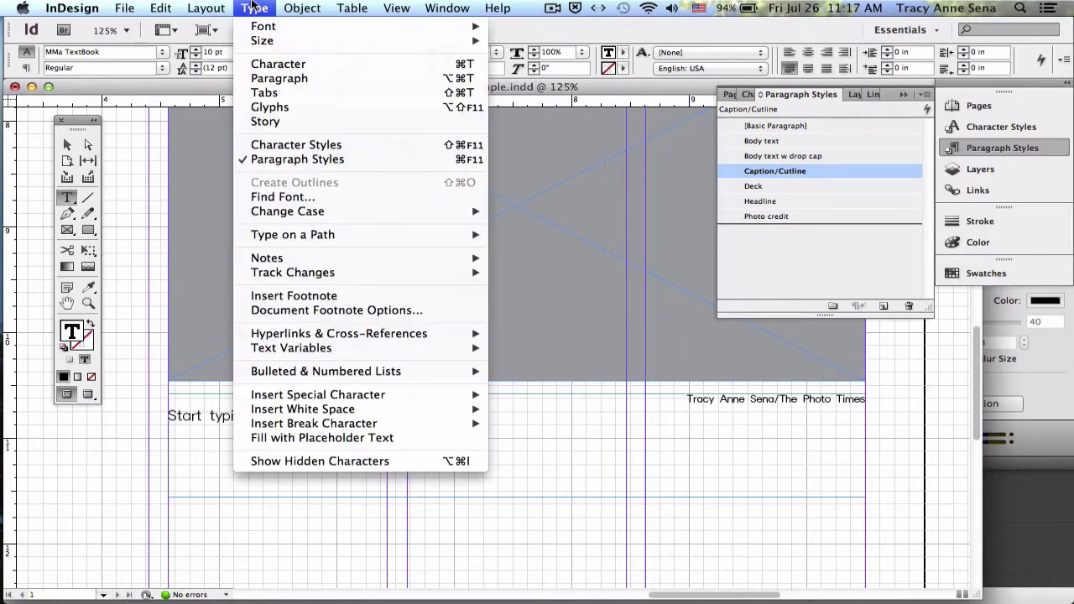
pyautogui.click(310, 437)
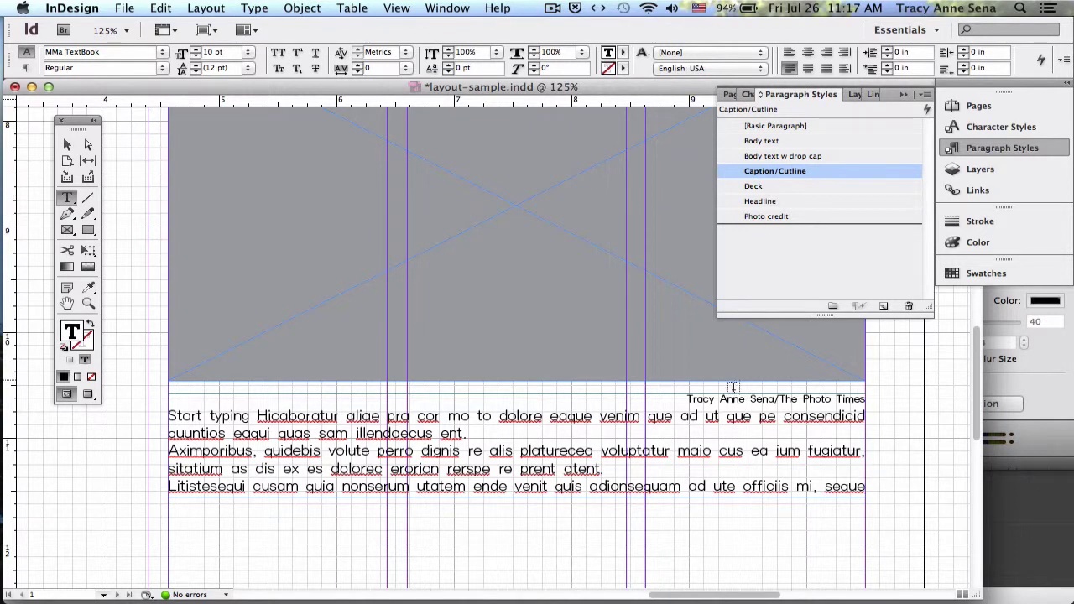
pyautogui.click(766, 217)
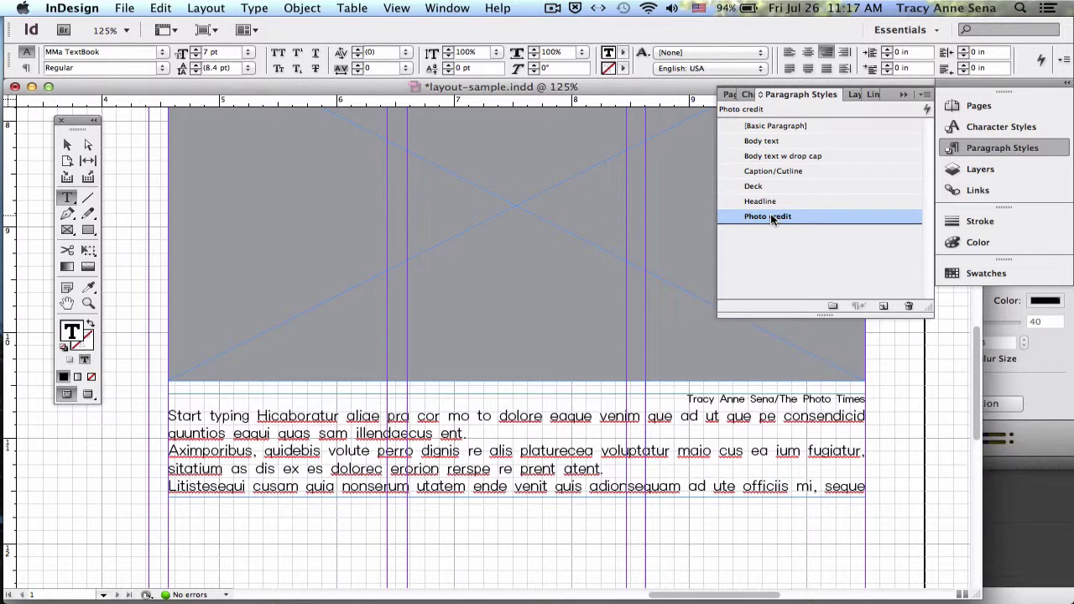
pyautogui.doubleClick(770, 216)
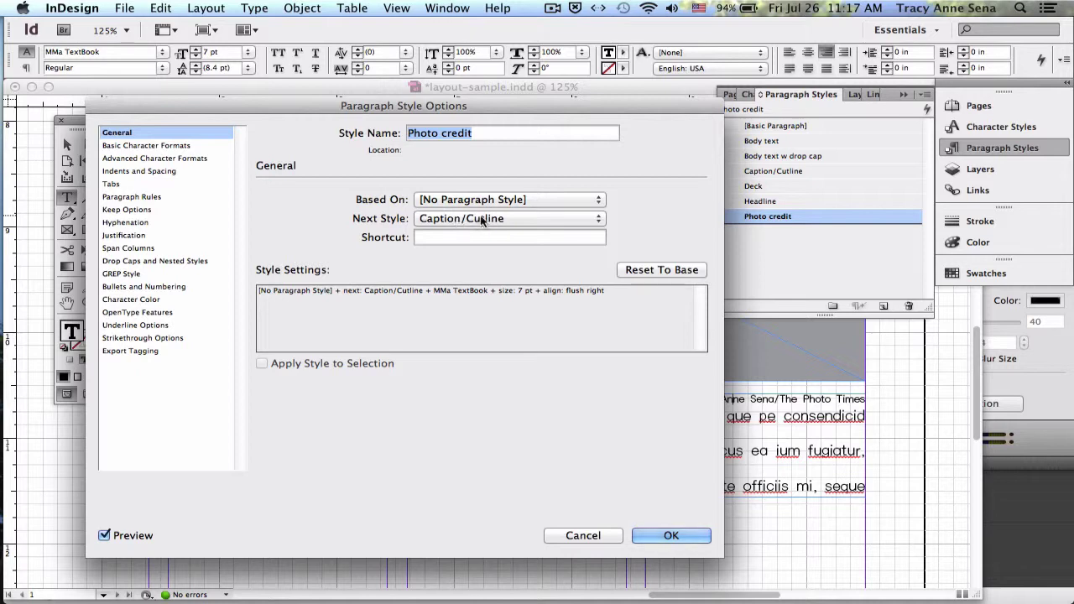
pyautogui.click(671, 537)
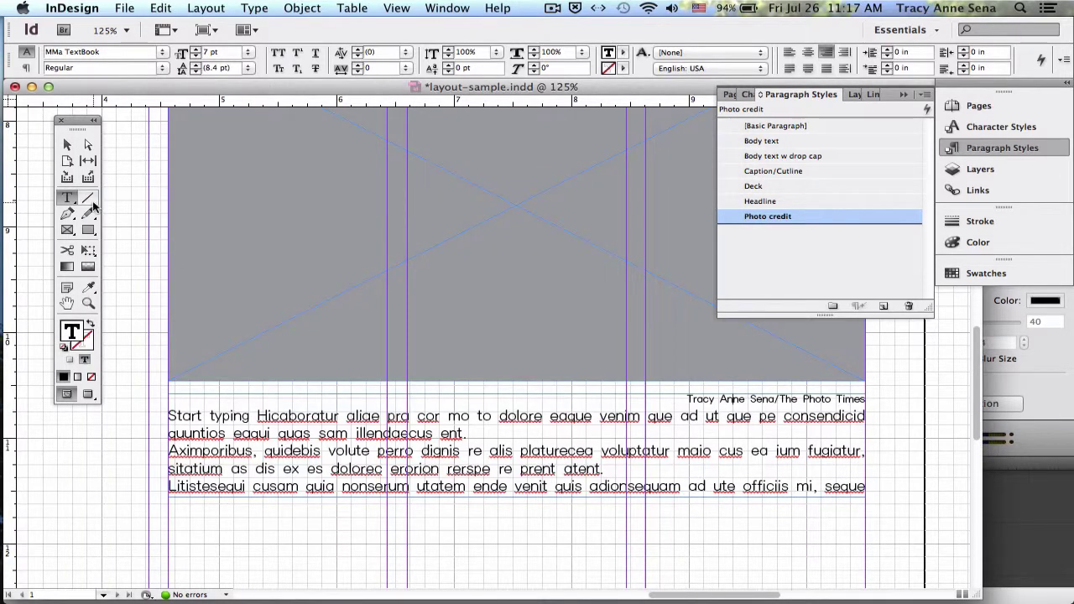
pyautogui.click(67, 144)
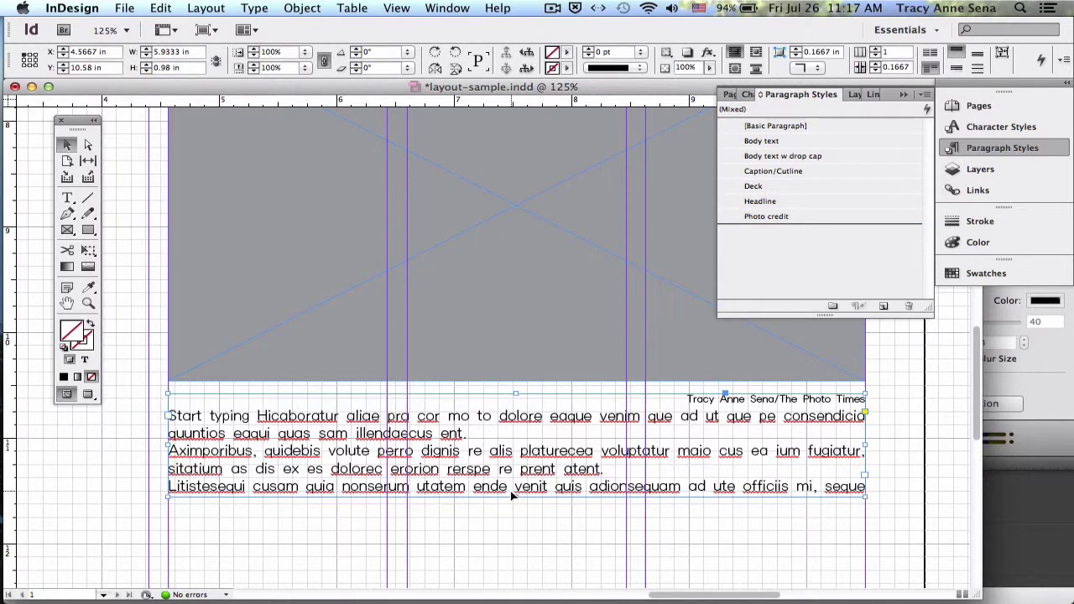
# - Extend the caption text frame downward and select the credit line
pyautogui.moveTo(515, 496); pyautogui.dragTo(515, 553)
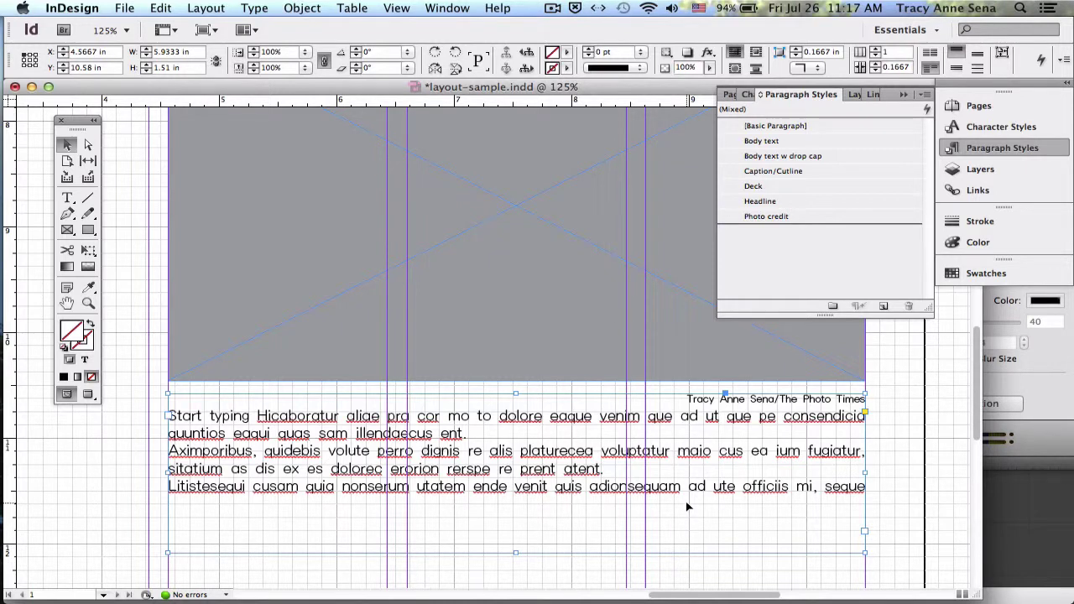
pyautogui.doubleClick(766, 398)
pyautogui.tripleClick(766, 398)
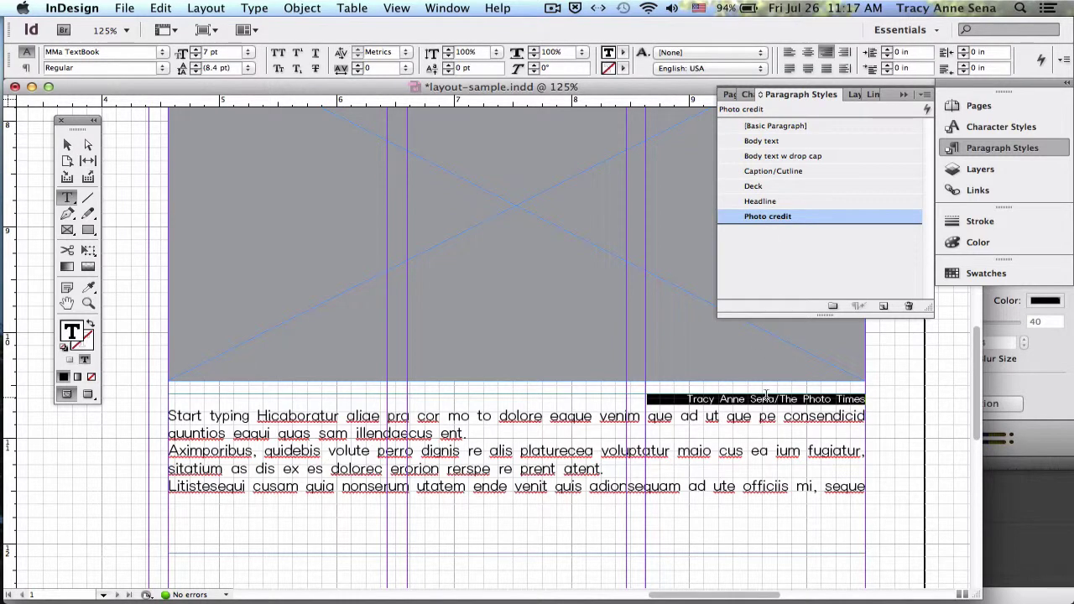
# - Change the Photo credit style's font size to 12 pt
pyautogui.doubleClick(766, 217)
pyautogui.click(193, 145)
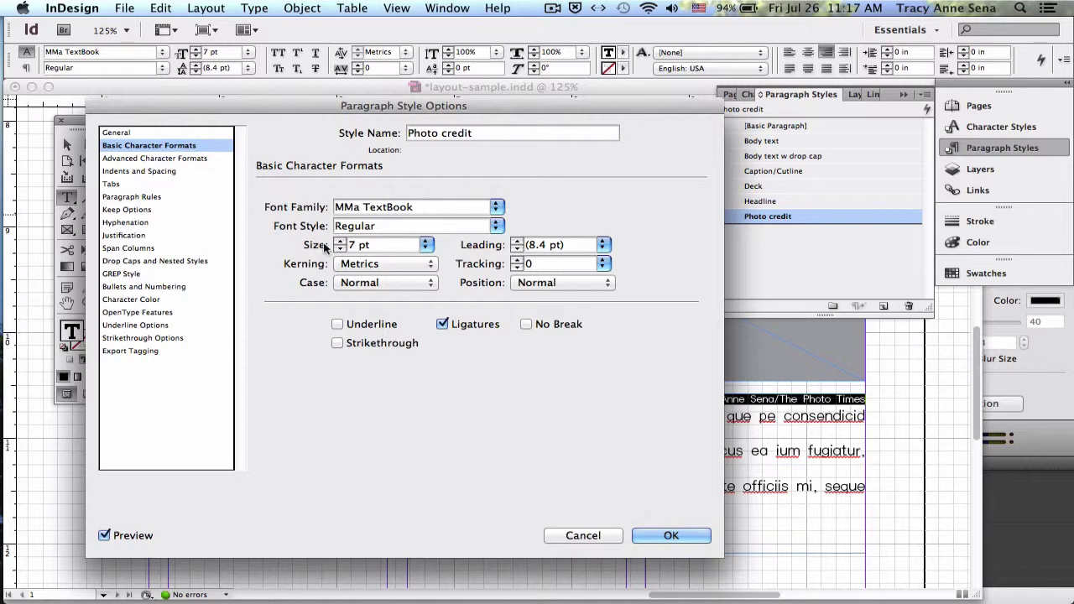
pyautogui.moveTo(386, 244); pyautogui.dragTo(295, 244)
pyautogui.write('12')
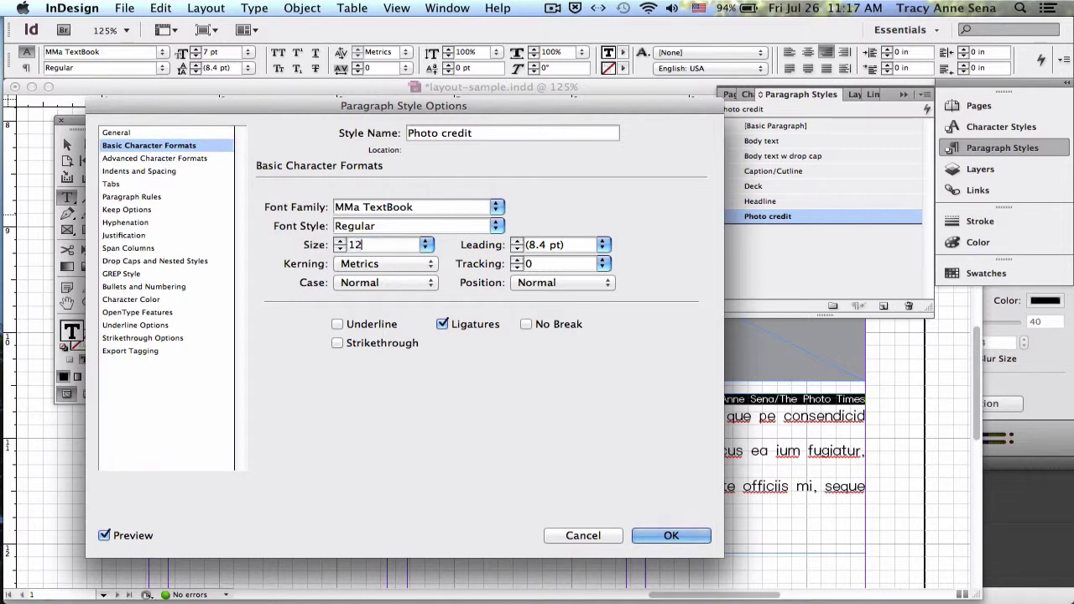
pyautogui.click(672, 535)
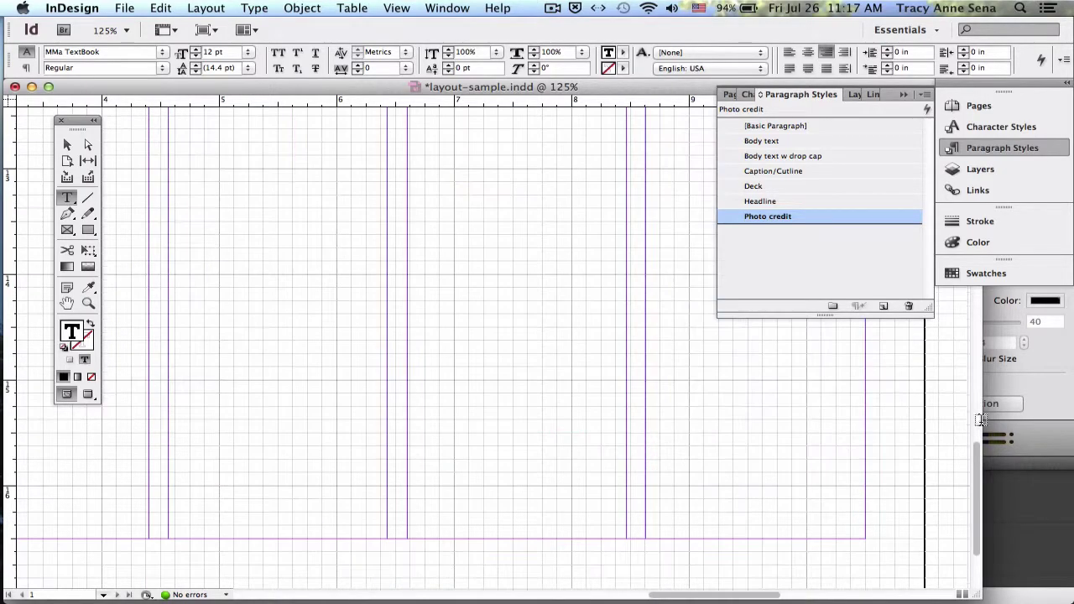
# - Lower the Photo credit paragraph style's font size to 7 pt, giving 8.4 pt leading
pyautogui.scroll(-5, 978, 418)
pyautogui.moveTo(980, 492); pyautogui.dragTo(906, 256)
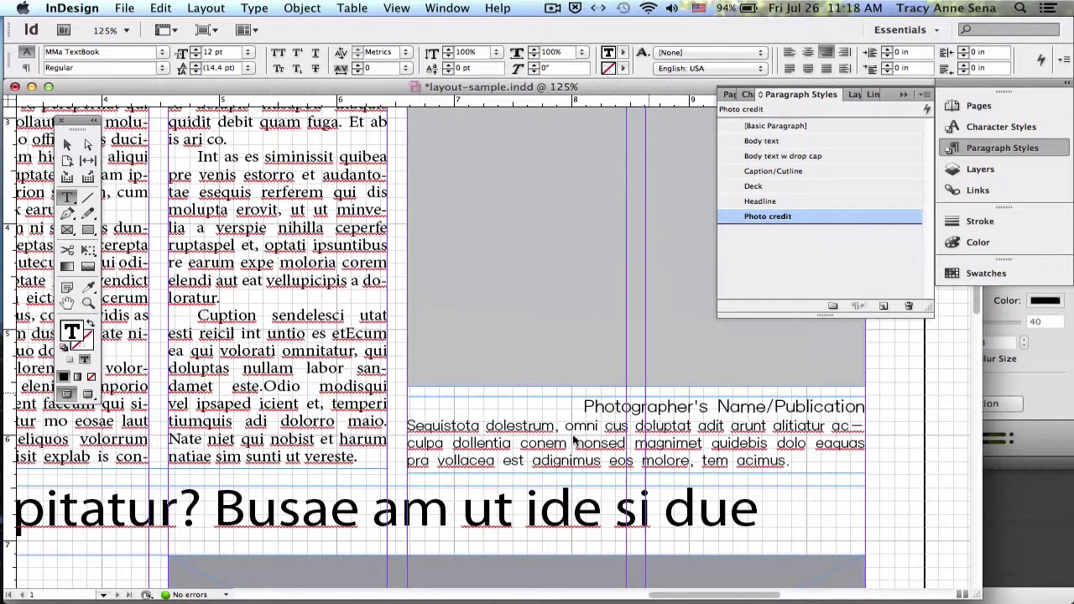
pyautogui.doubleClick(779, 217)
pyautogui.click(145, 146)
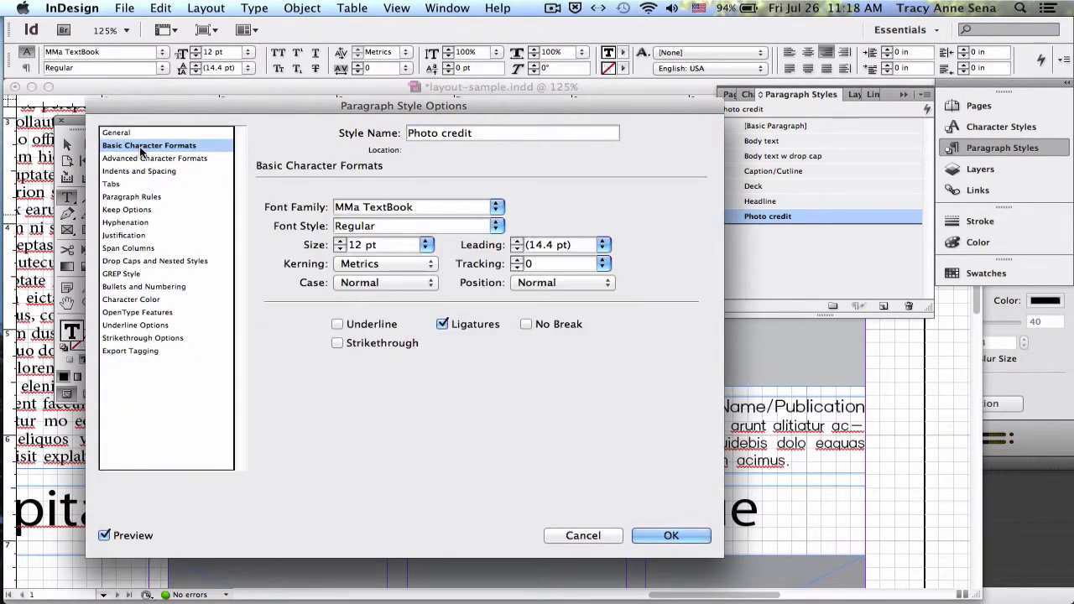
pyautogui.click(339, 248)
pyautogui.click(339, 249)
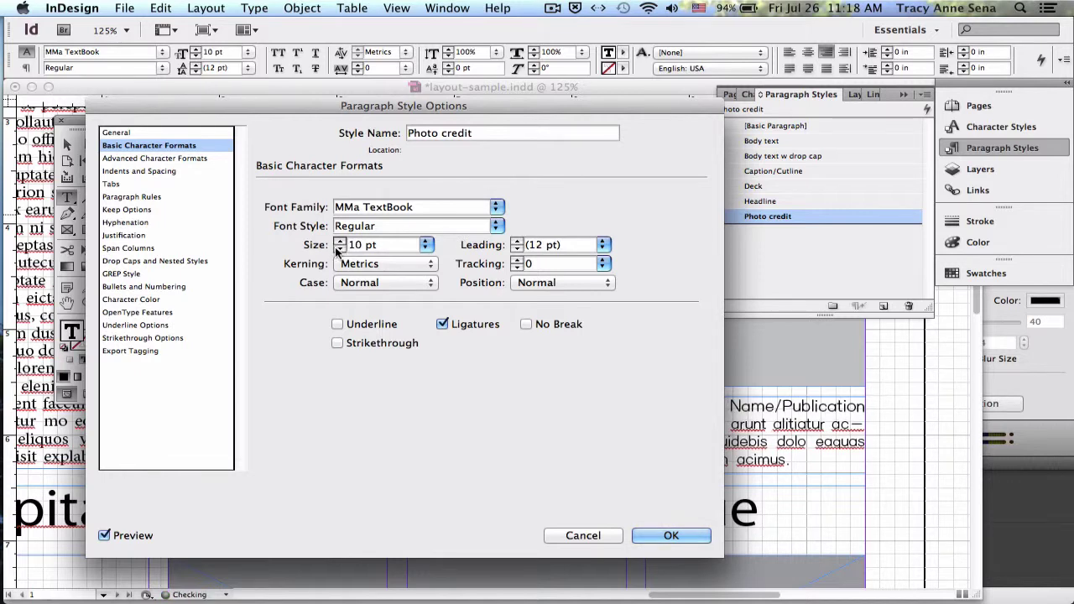
pyautogui.click(339, 248)
pyautogui.click(339, 249)
pyautogui.click(339, 248)
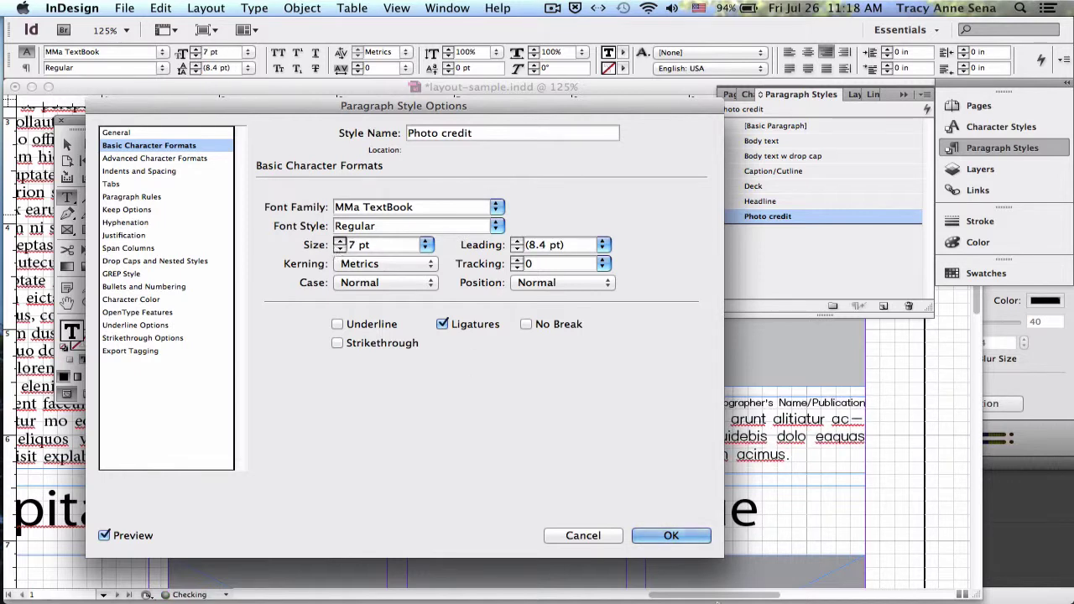
pyautogui.click(673, 538)
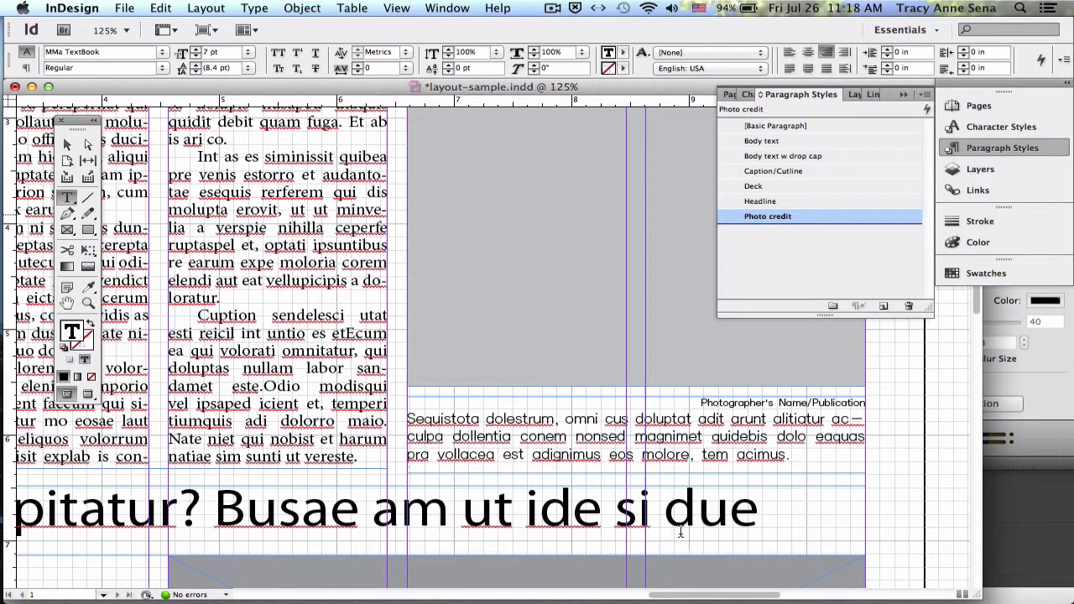